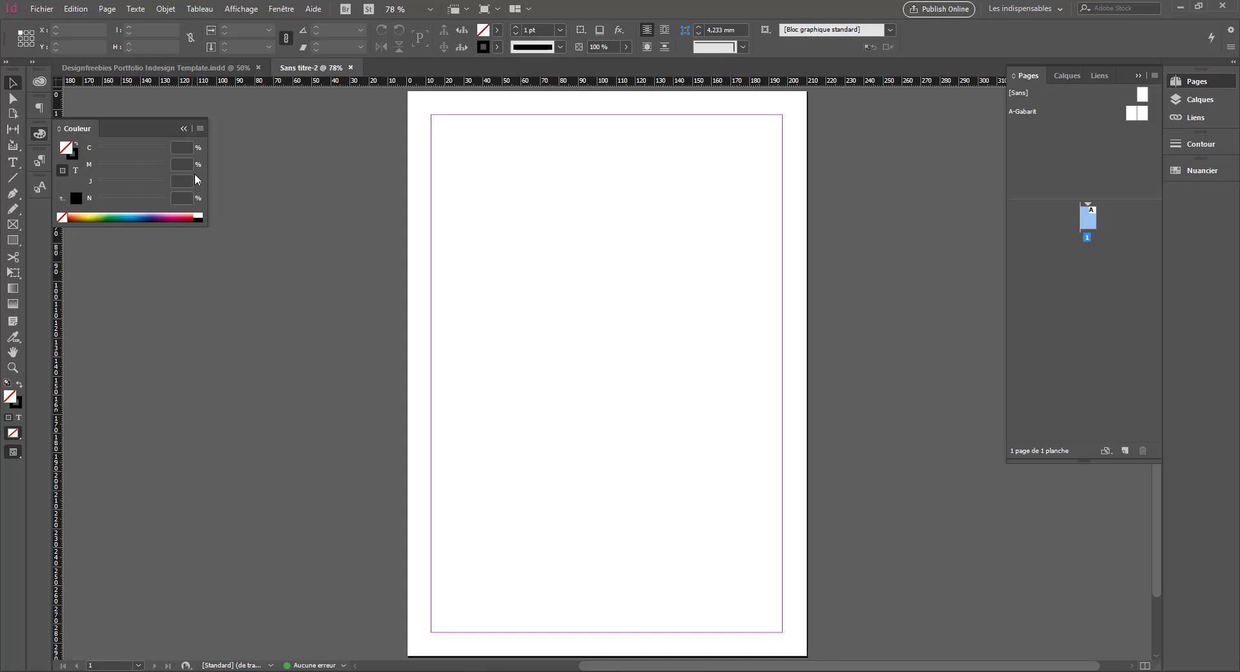
Step: Draw a square about 92 mm per side in the upper part of the page, with a teal fill and no stroke
click(15, 244)
drag(471, 159, 751, 335)
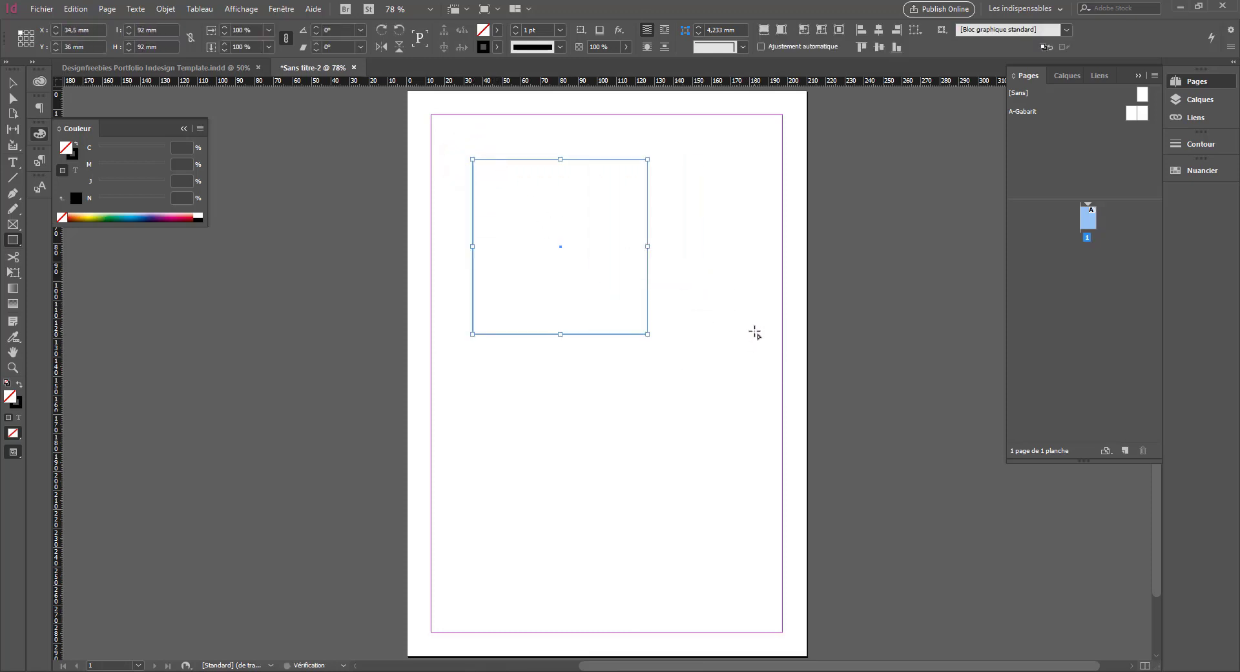
click(121, 212)
click(18, 405)
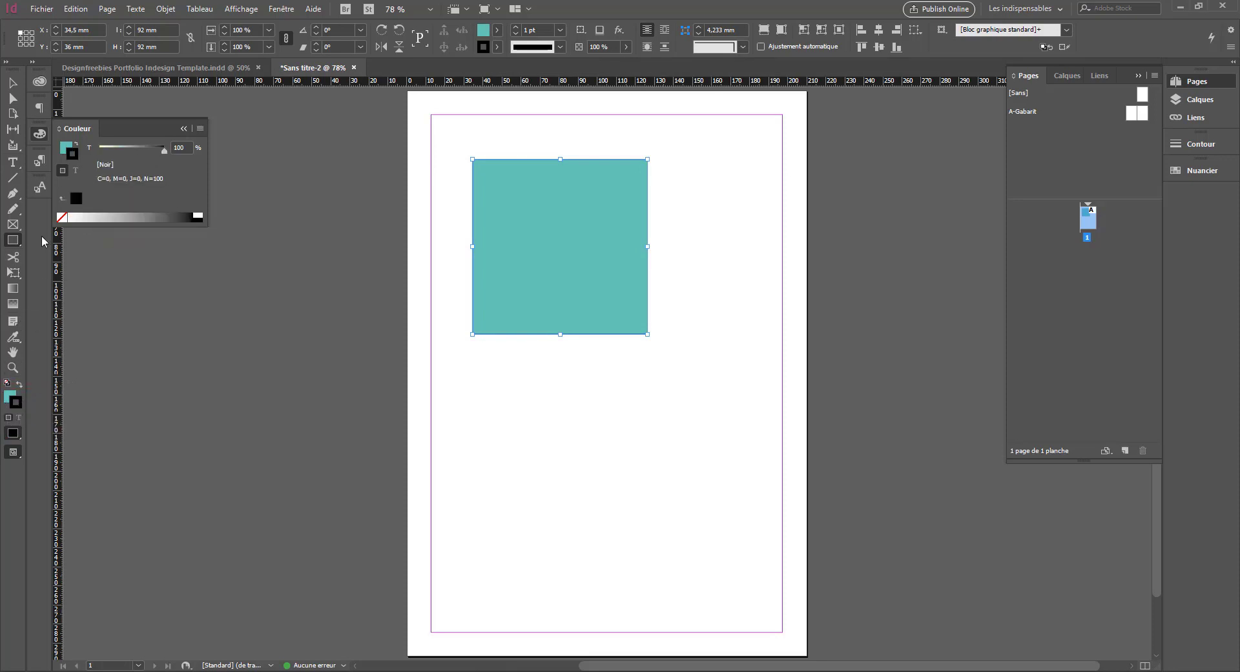
click(63, 218)
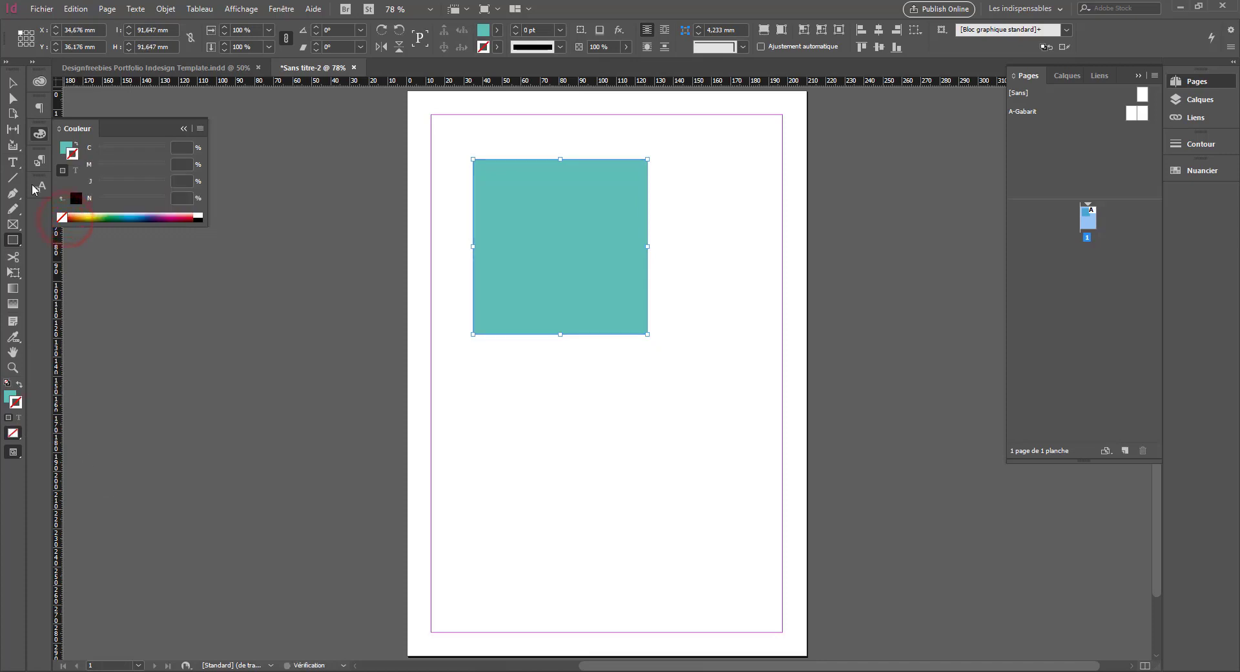
Step: Apply a drop shadow to the teal square and move it to about X 63.5 mm, Y 30 mm
click(12, 82)
click(329, 349)
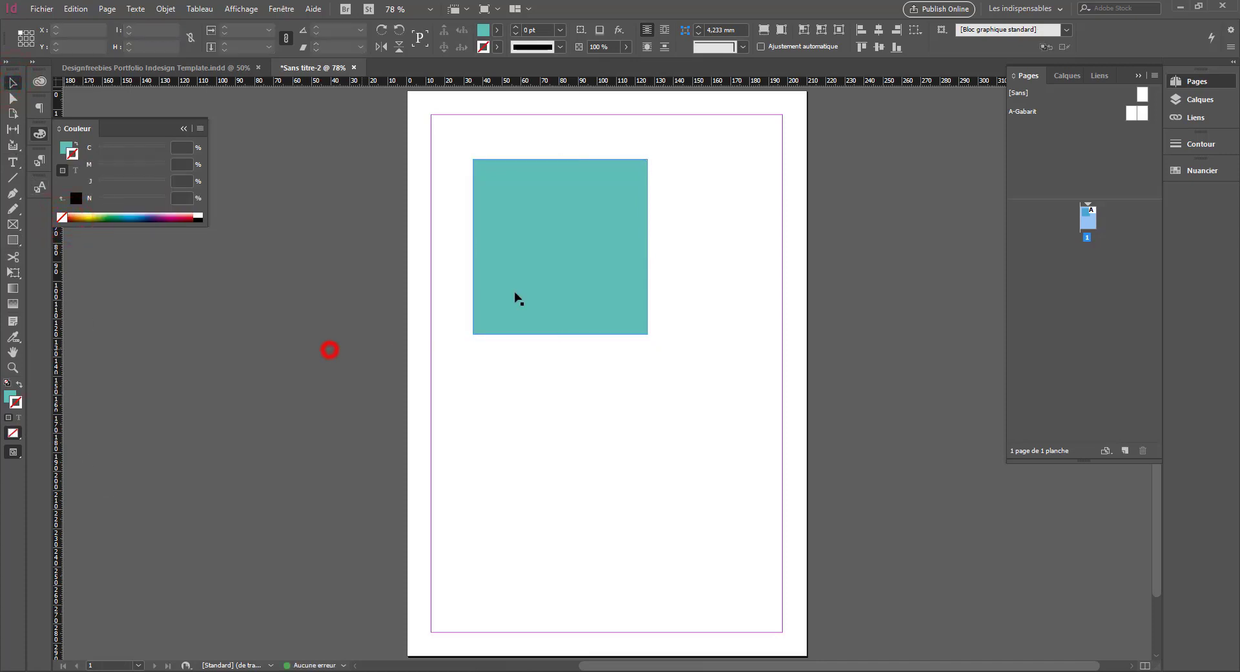
drag(543, 276, 619, 245)
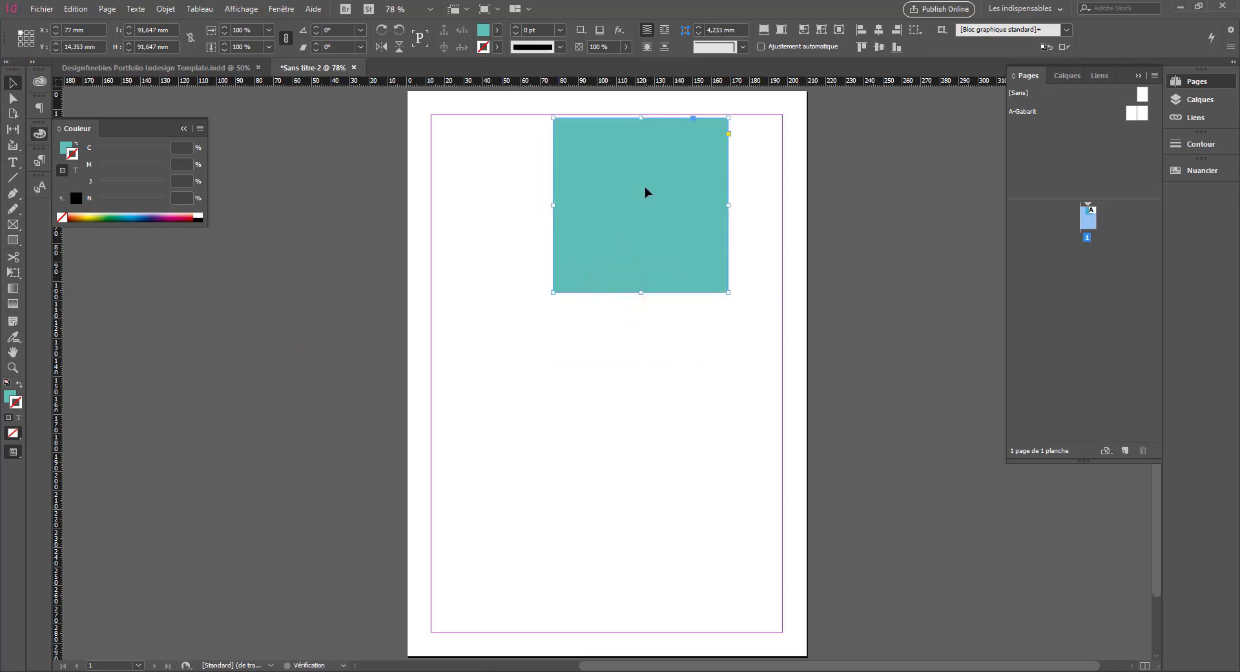
drag(599, 201, 578, 220)
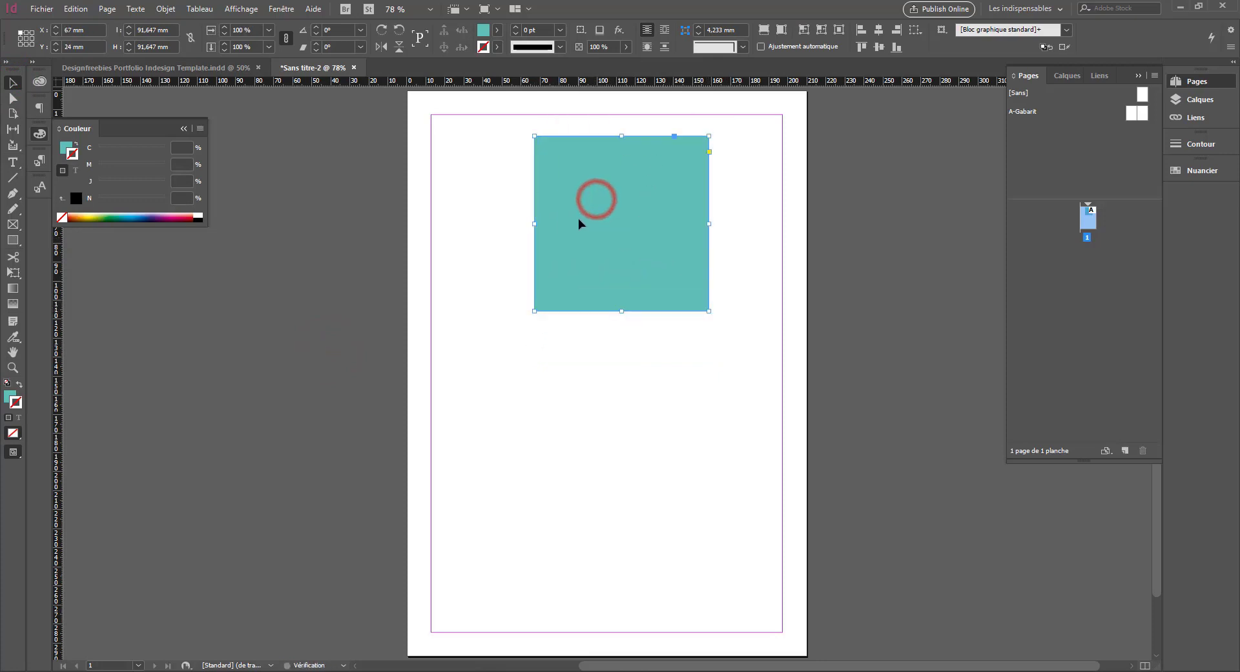
click(599, 31)
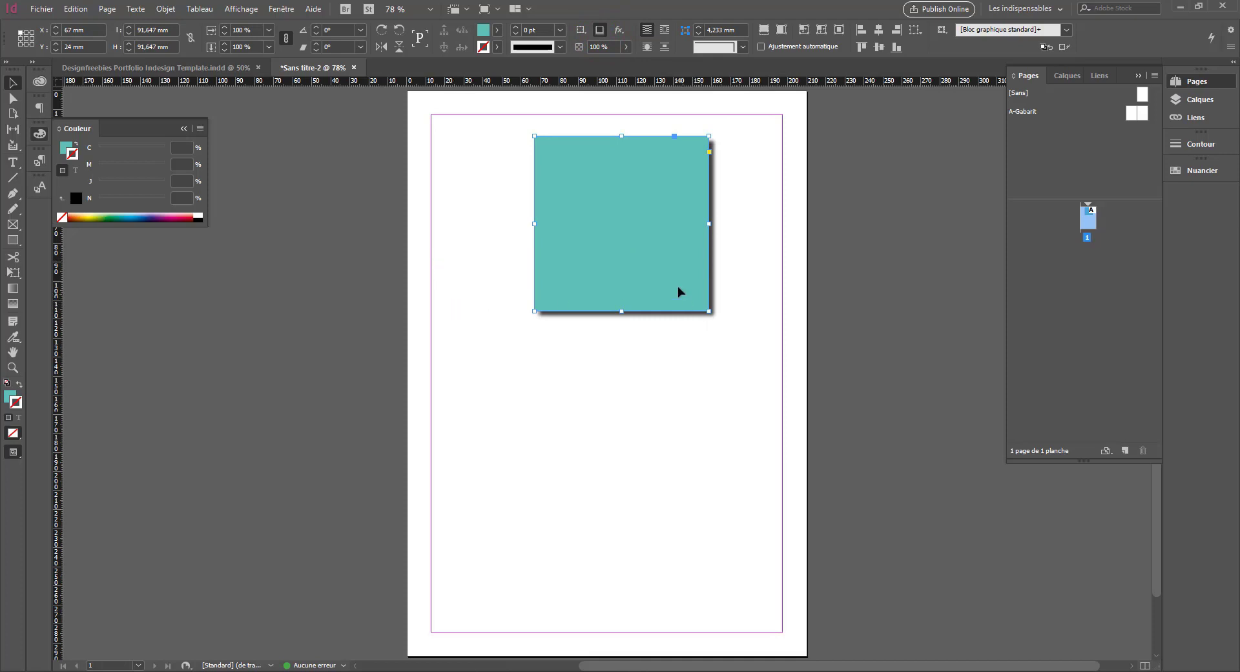
drag(677, 291, 670, 303)
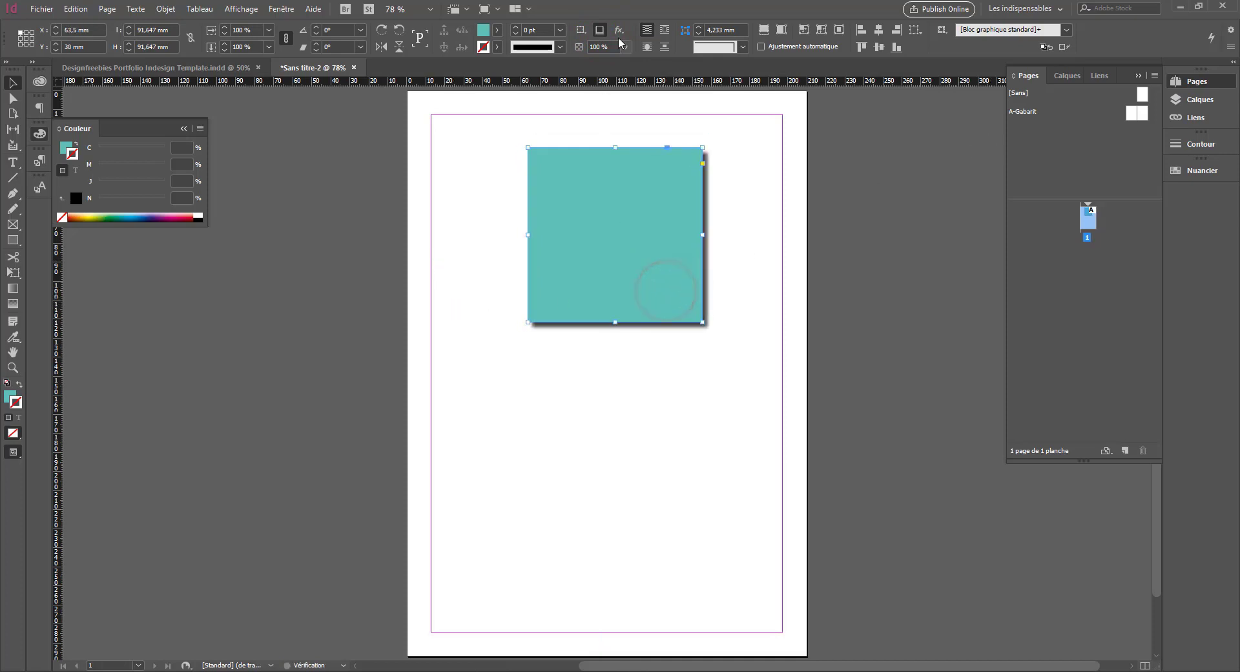
Step: Toggle the square's drop shadow off and on several times, ending with it removed
click(600, 30)
click(599, 30)
click(599, 31)
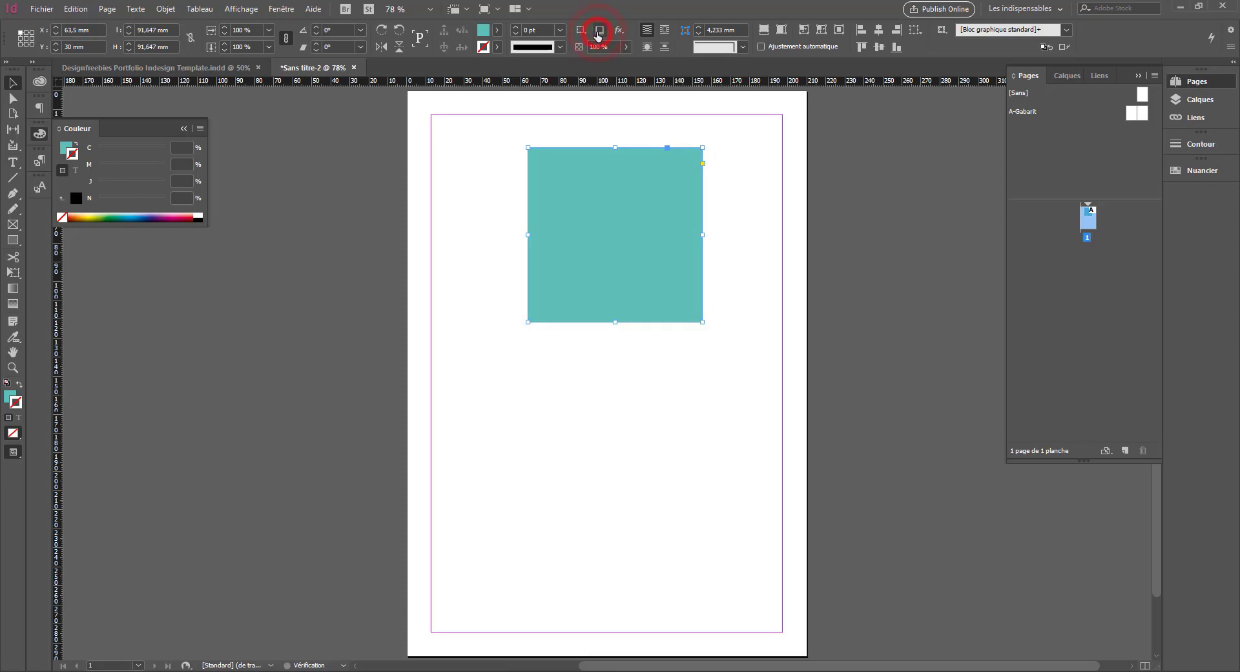
click(600, 30)
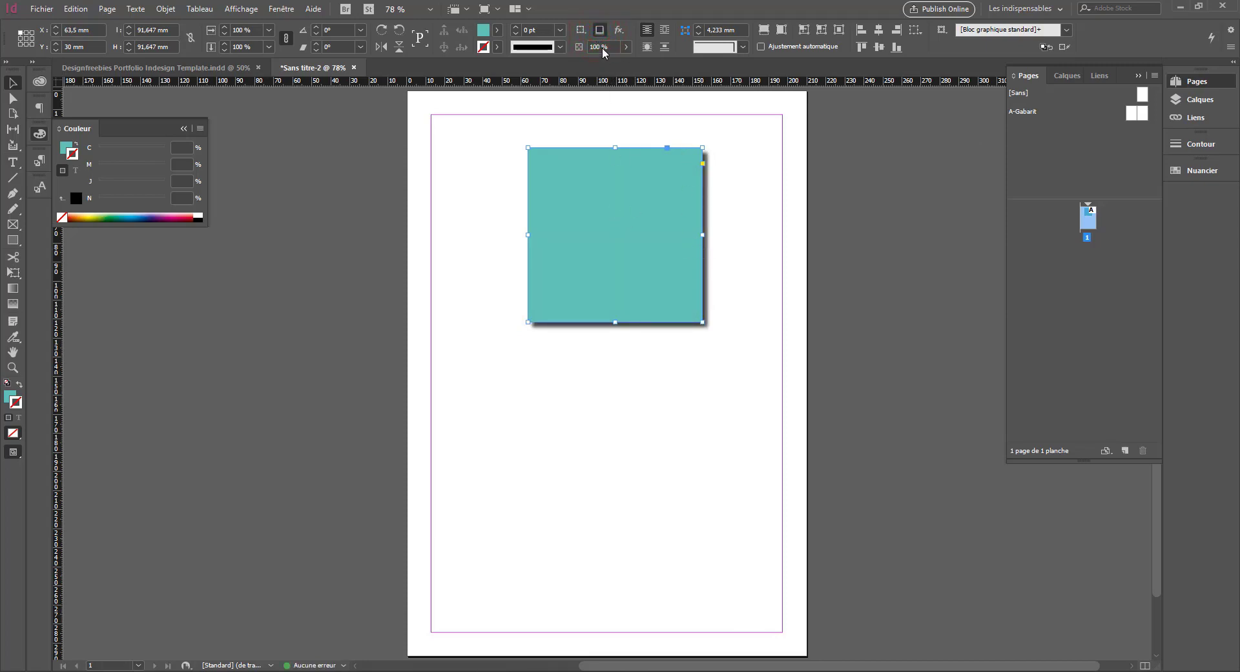
click(600, 31)
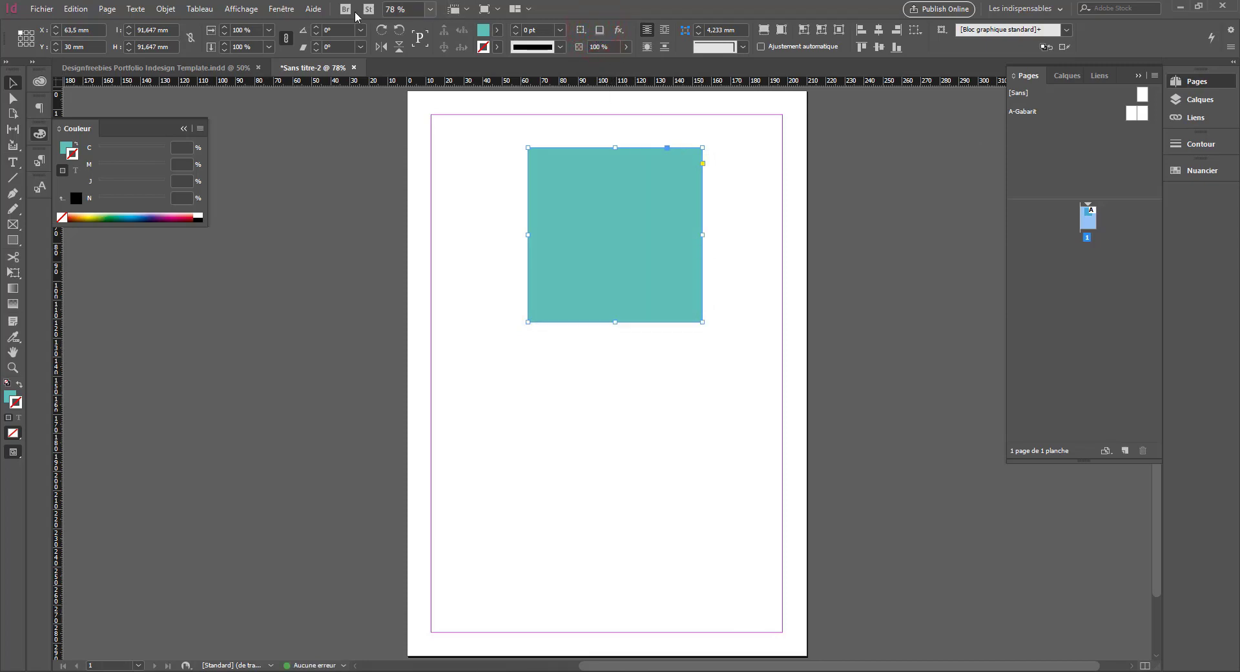
Step: Display the Effets settings beside the square, and switch its drop shadow on and off once to compare
click(282, 9)
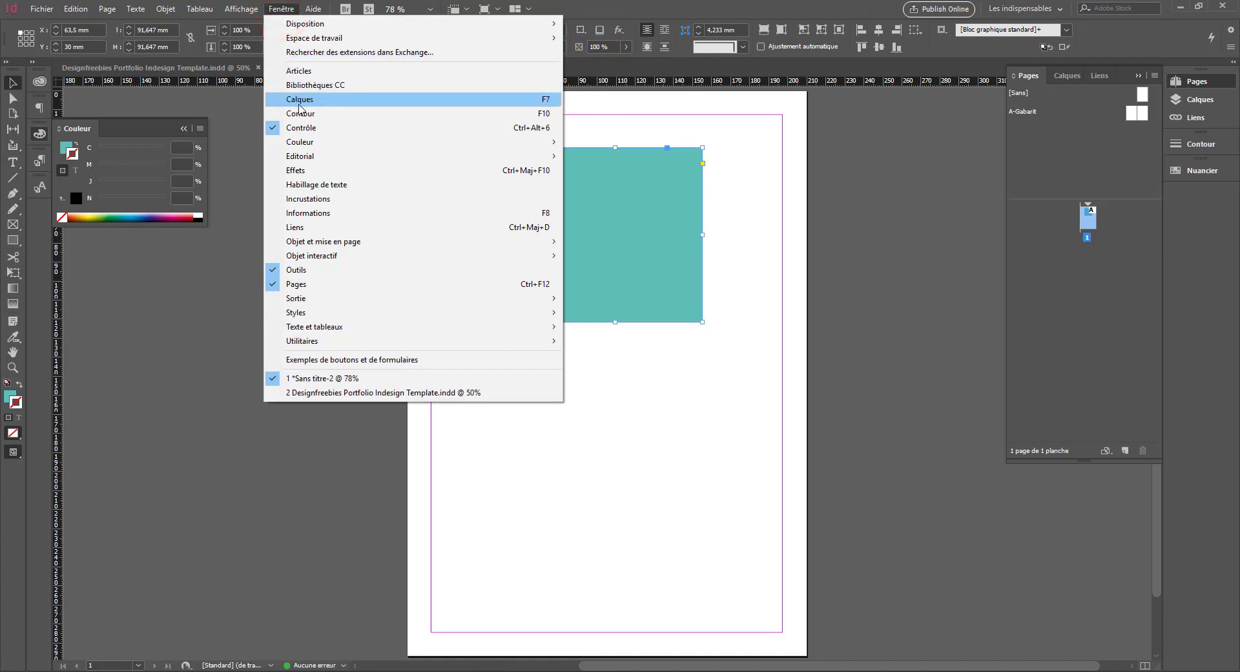
mouse_move(299, 161)
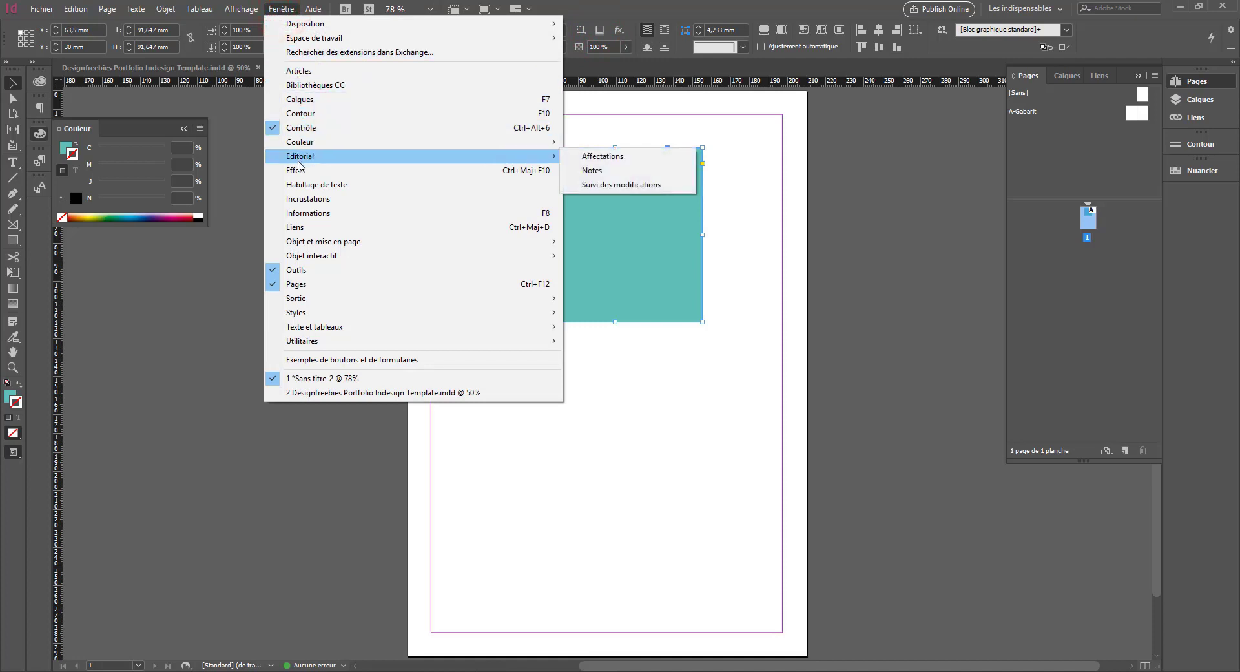
click(299, 170)
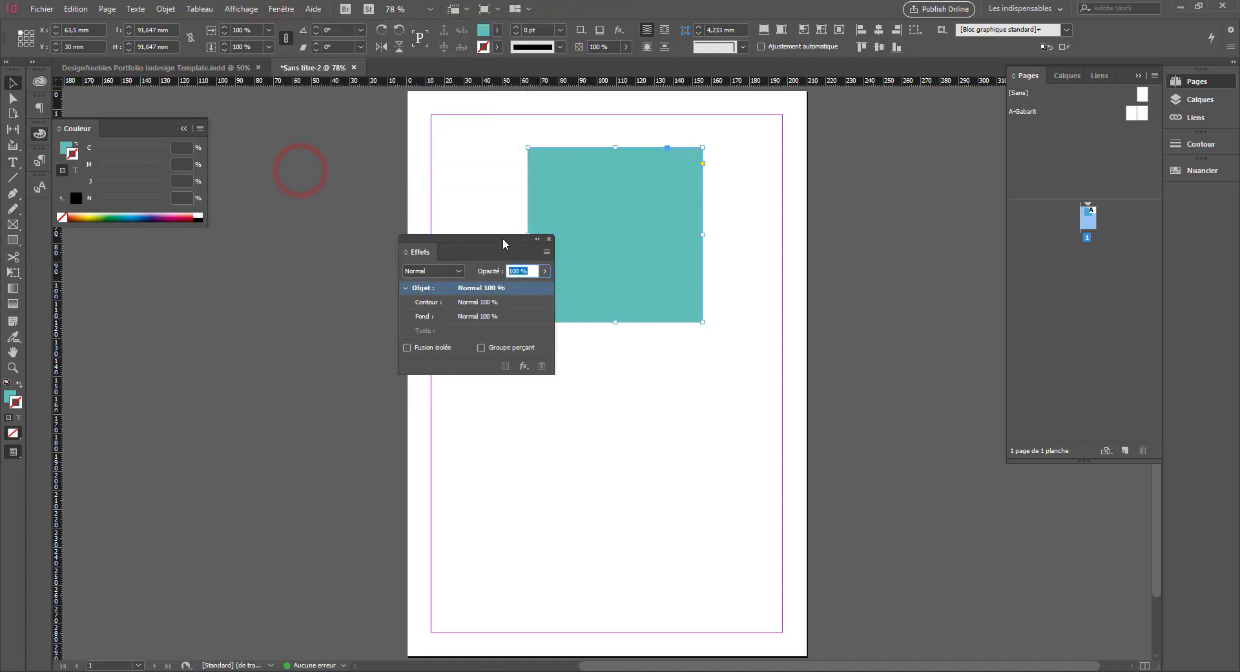
drag(503, 243, 371, 154)
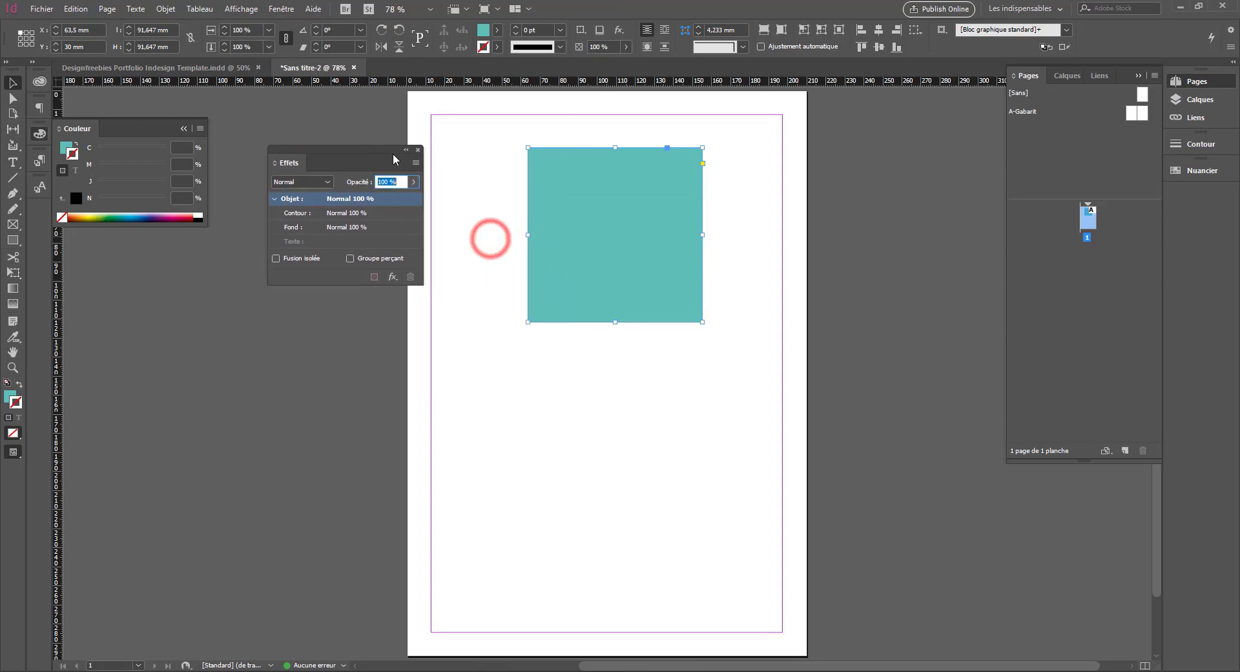
click(593, 31)
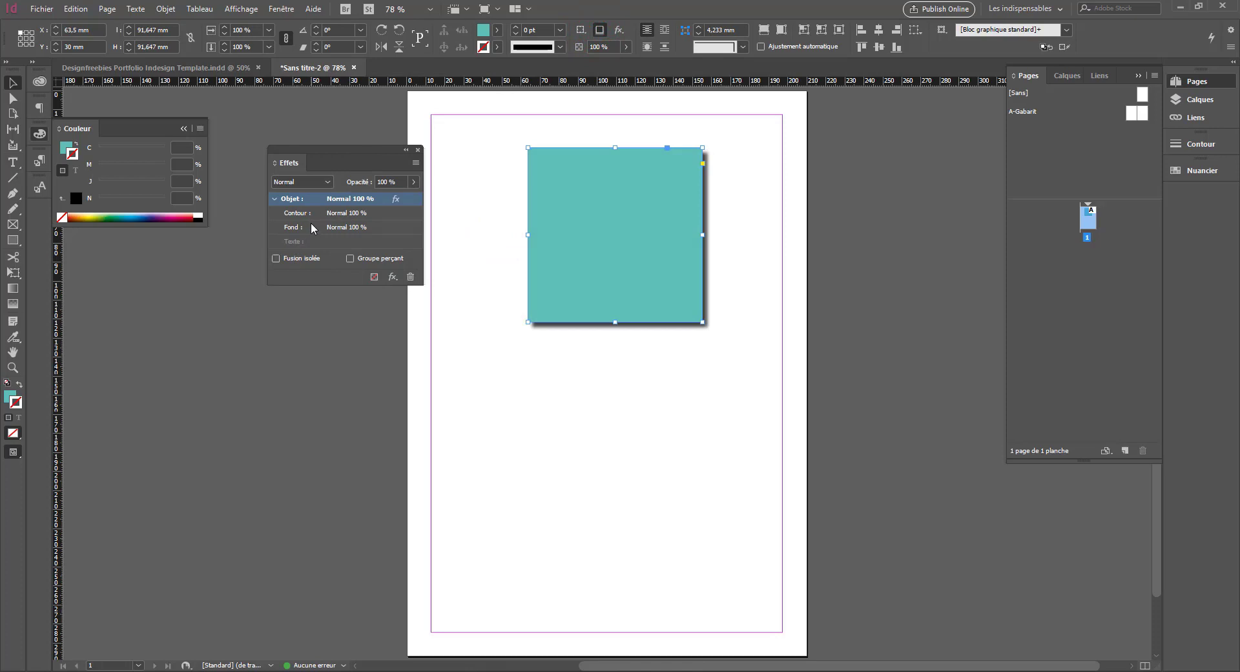
click(599, 31)
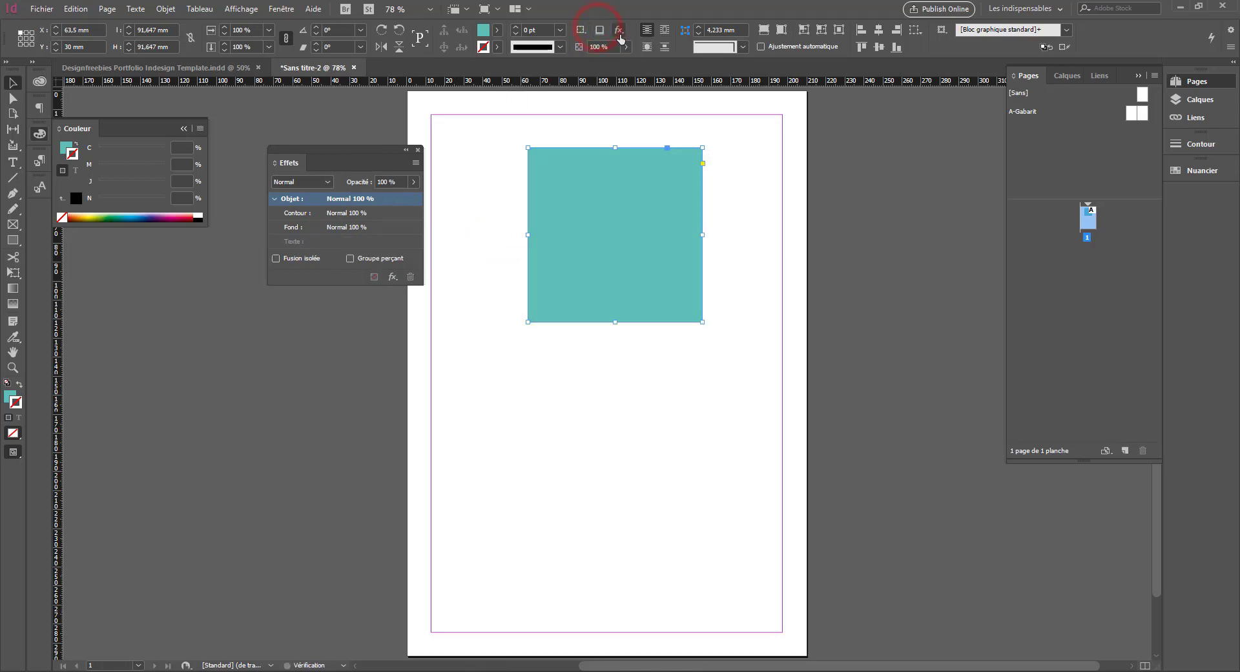
Step: Apply the Ombre portée effect to the square through its detailed settings, keeping the dialog below the square
click(619, 31)
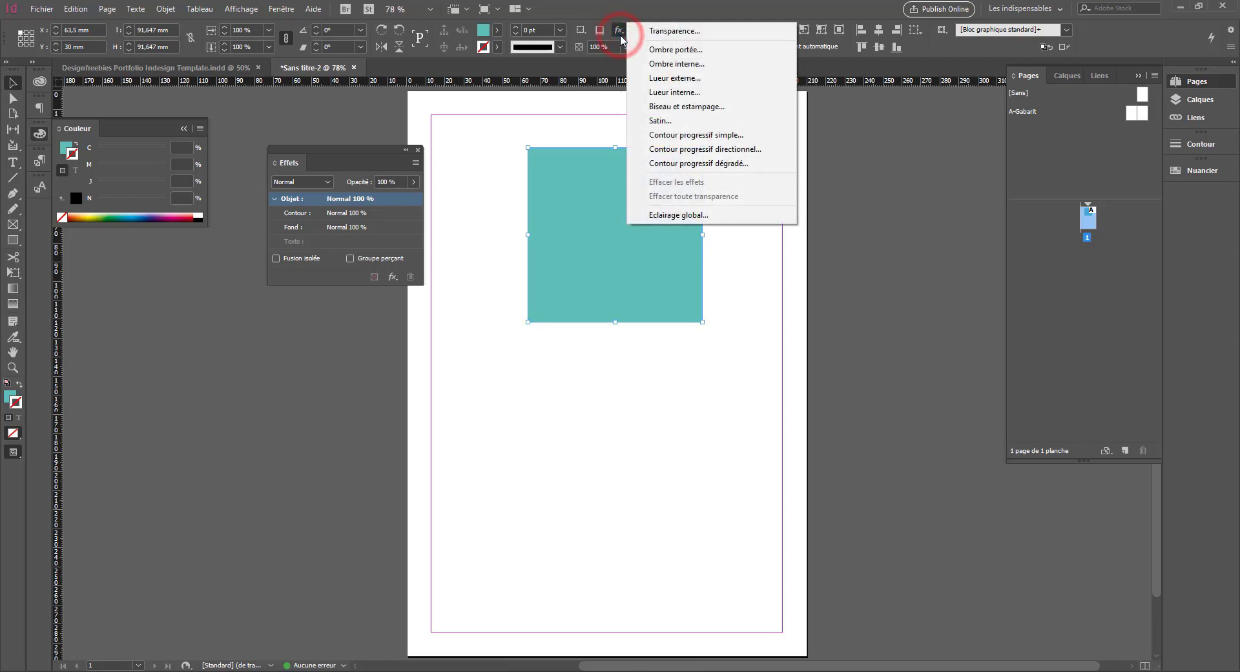
click(668, 51)
drag(357, 37, 848, 39)
drag(629, 37, 430, 333)
click(606, 230)
drag(636, 336, 640, 369)
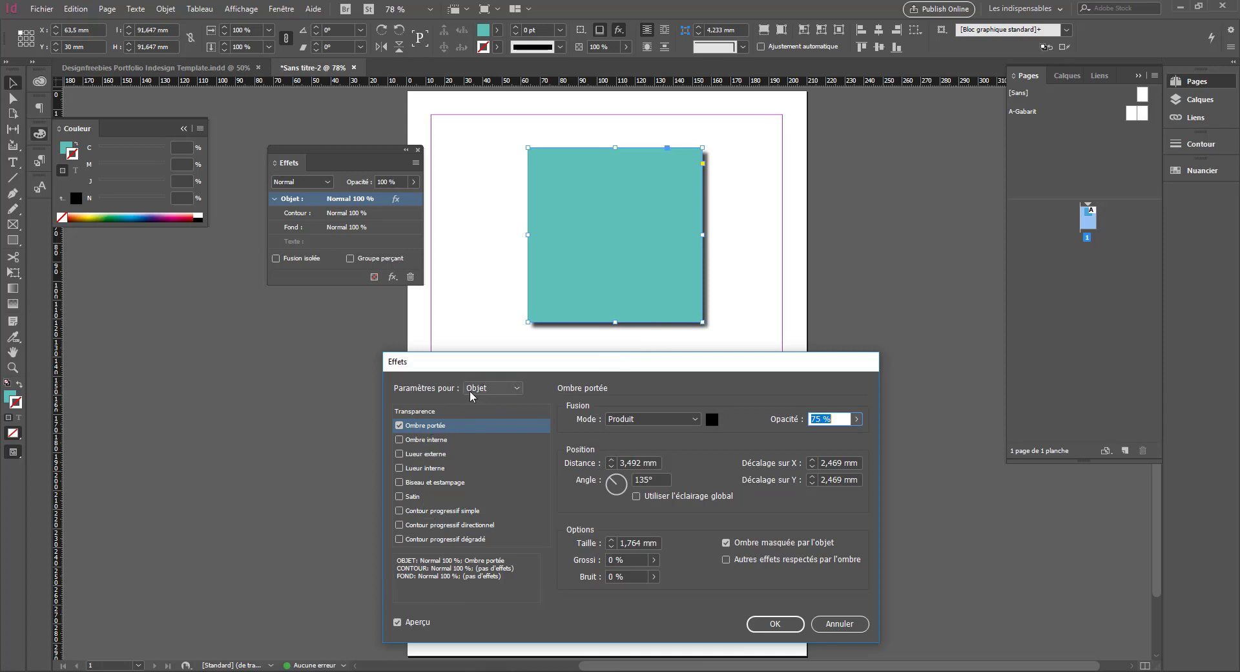
Step: Try an additional drop shadow on the square's Fond, remove it, and return the effect settings to Objet
click(487, 390)
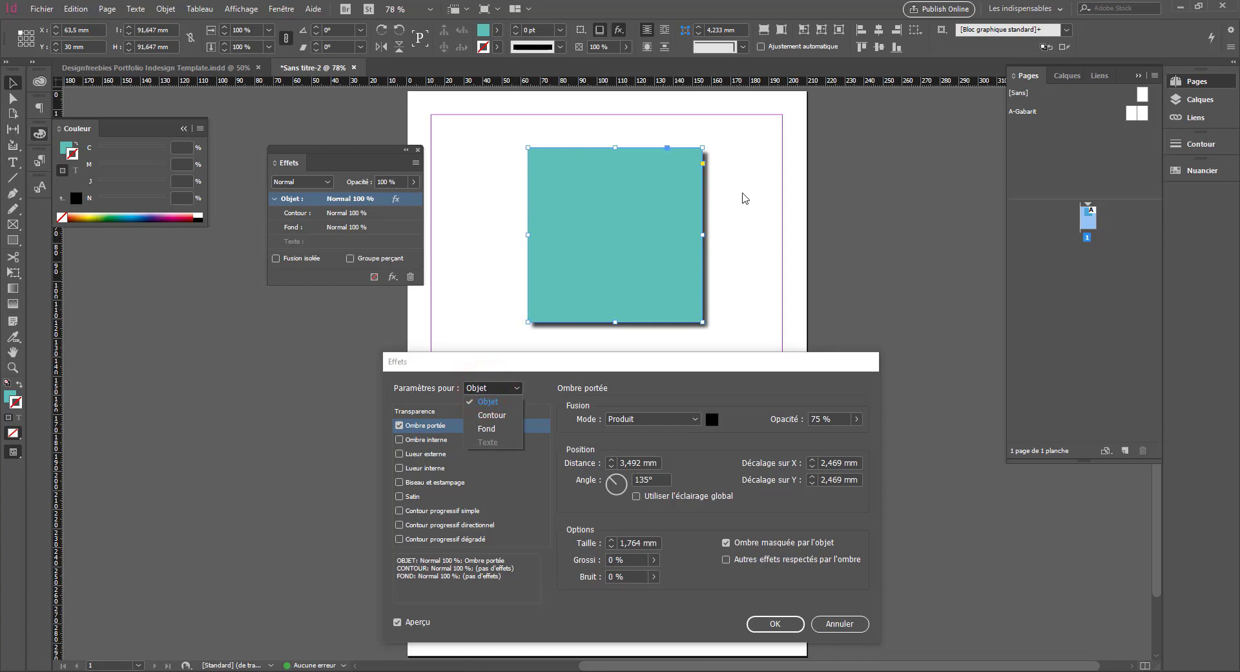
click(486, 418)
click(498, 387)
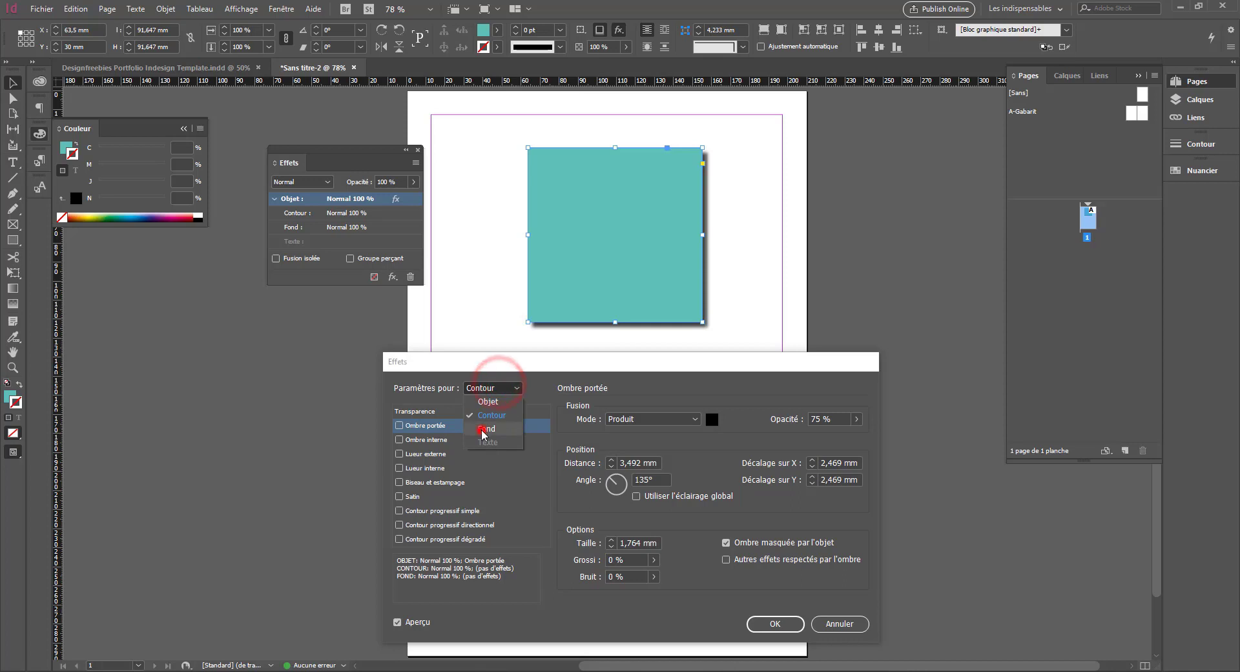
click(484, 429)
click(400, 425)
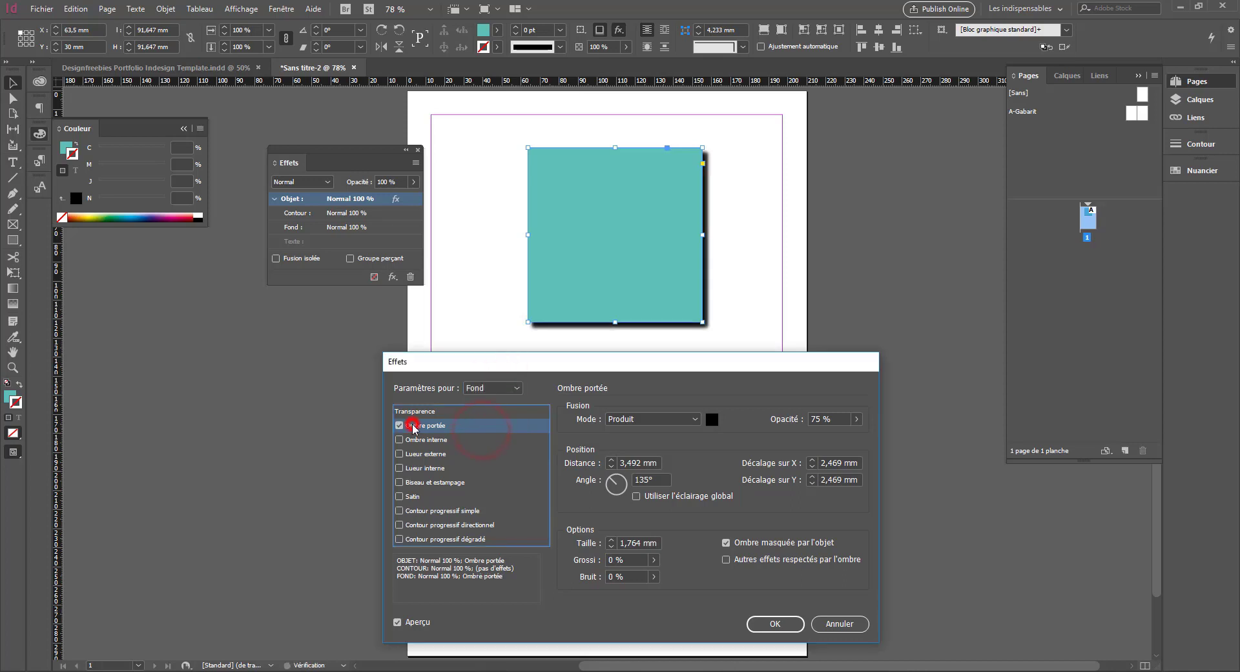
click(476, 388)
click(468, 401)
Step: Enable the drop shadow for the square's Contour and disable it for Objet
click(485, 388)
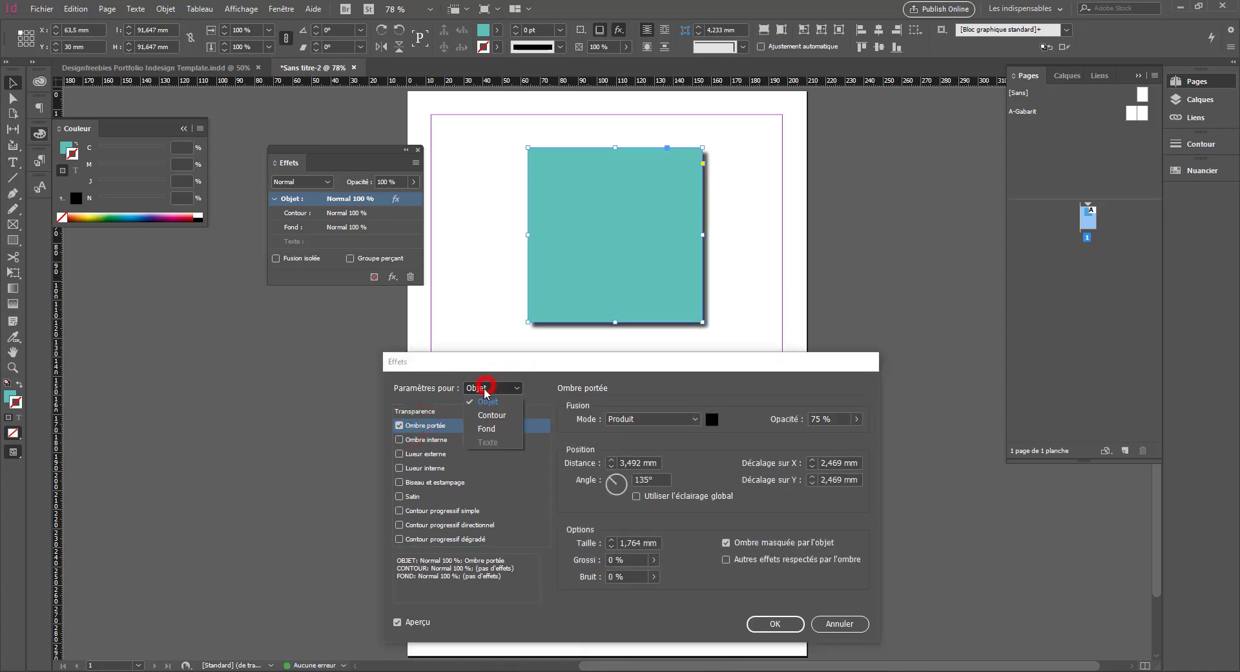
click(491, 415)
click(400, 425)
click(474, 387)
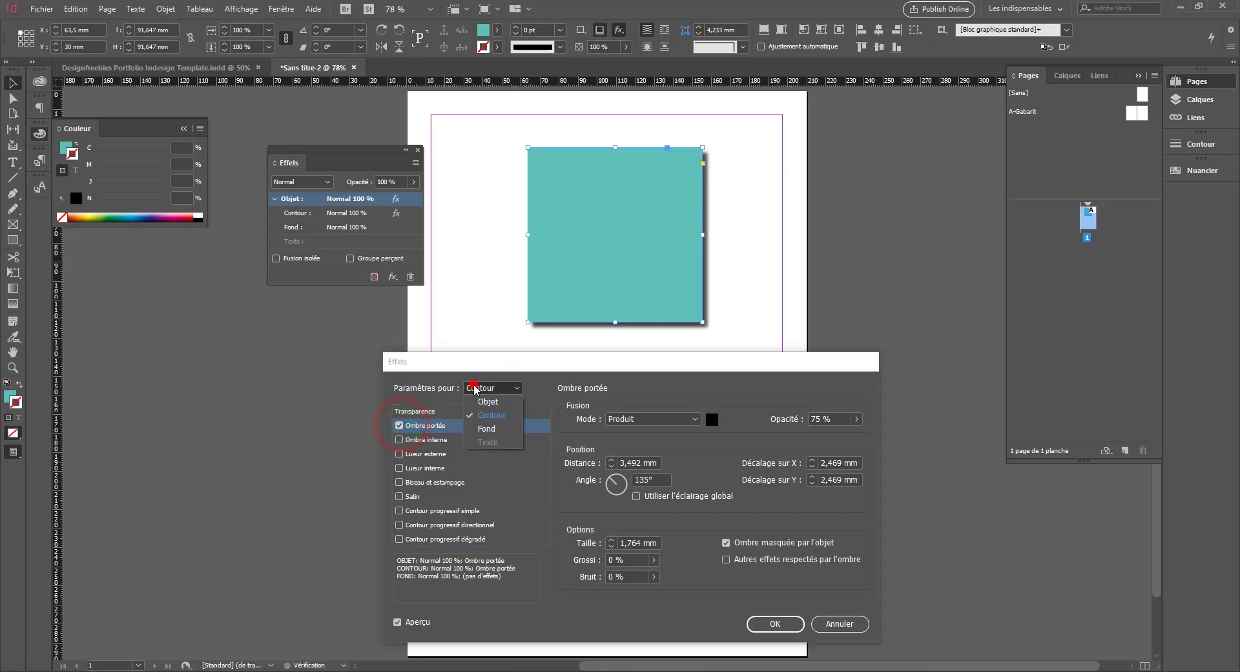
click(488, 401)
click(399, 425)
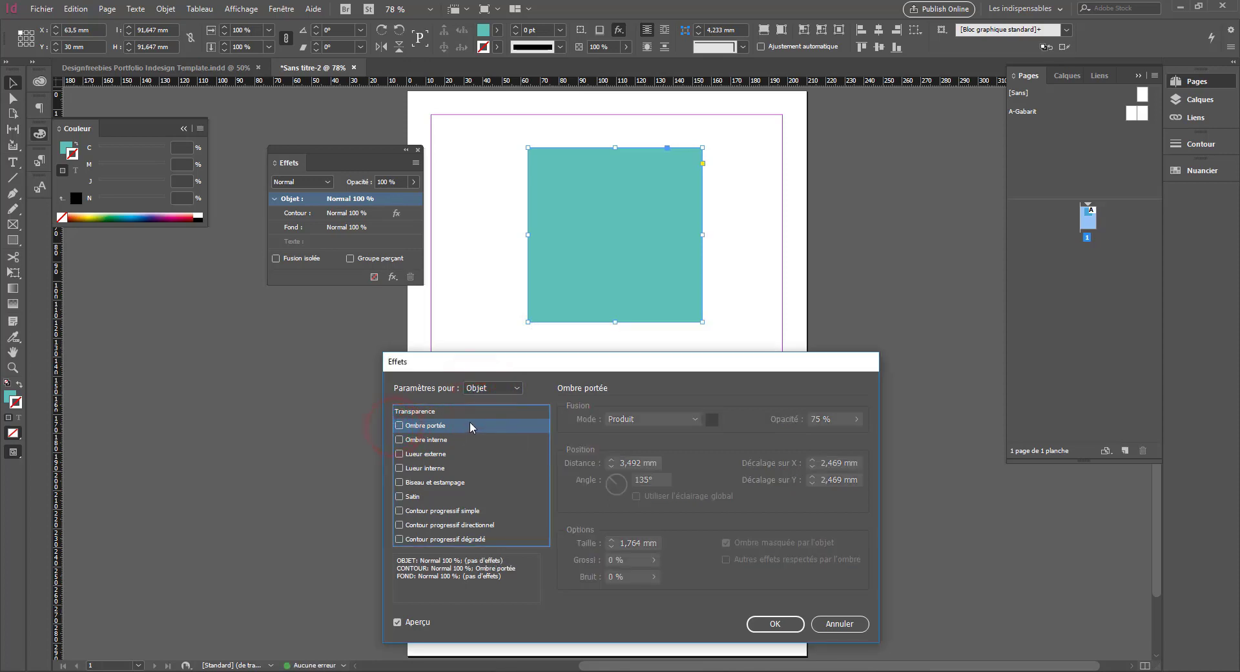
Step: Enable the drop shadow for the square's Fond and disable it for Contour
click(475, 388)
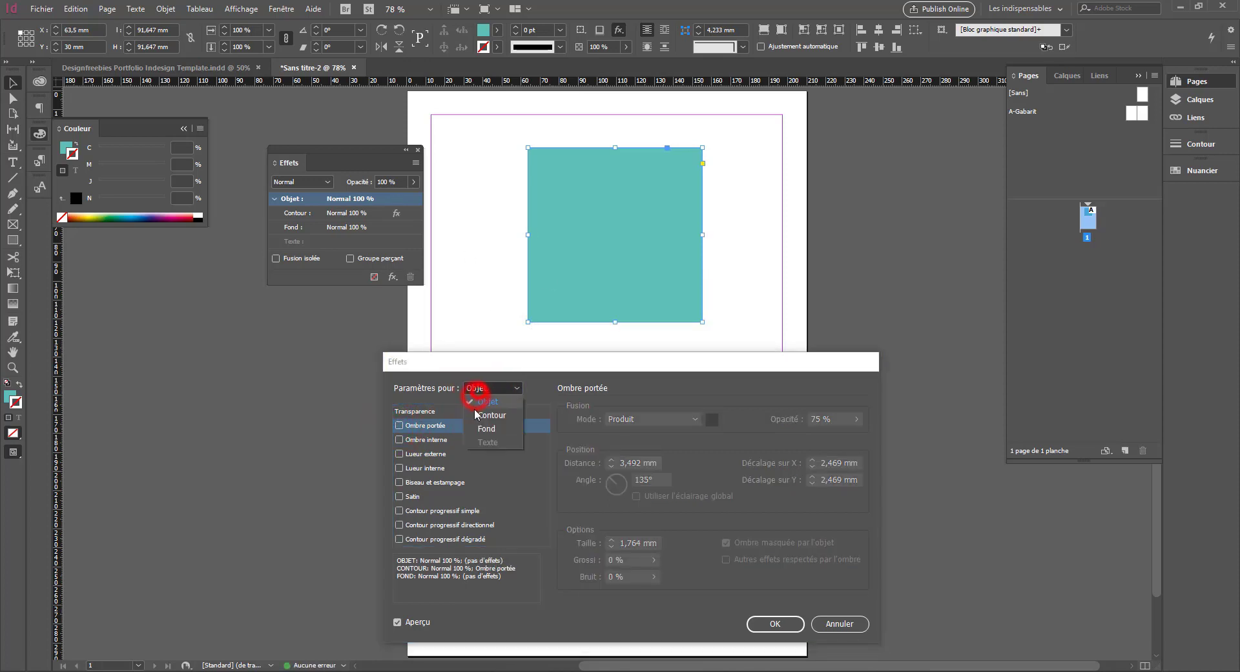
click(475, 414)
click(498, 388)
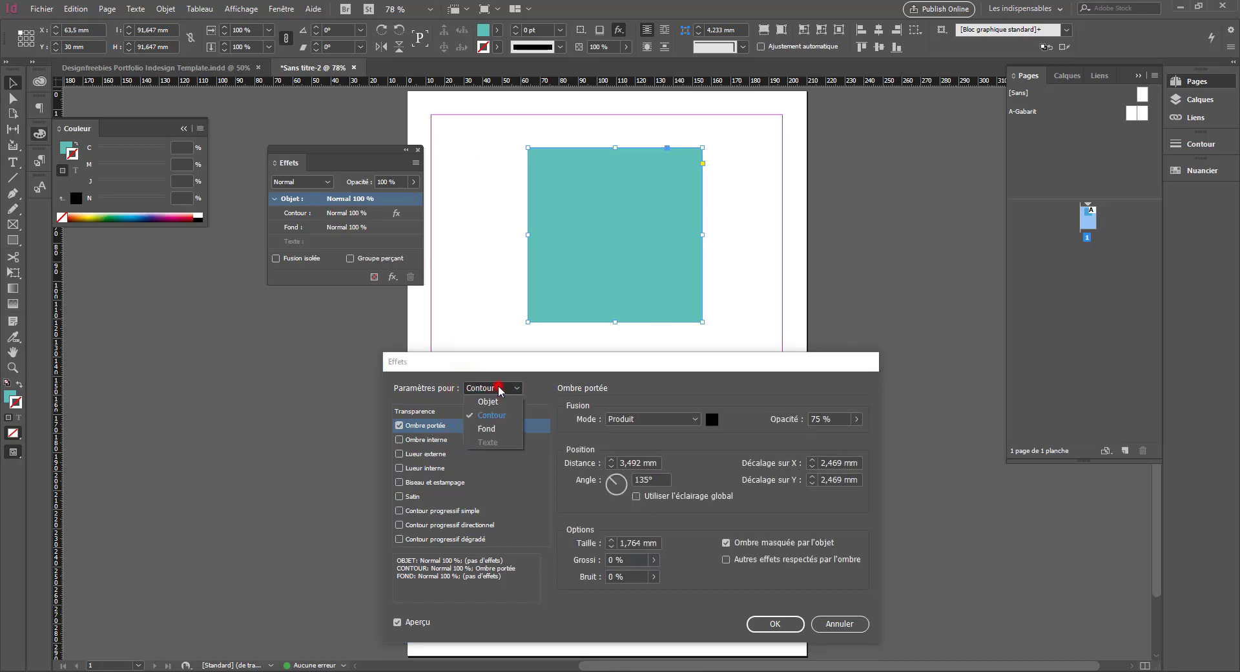
click(484, 429)
click(399, 425)
click(478, 388)
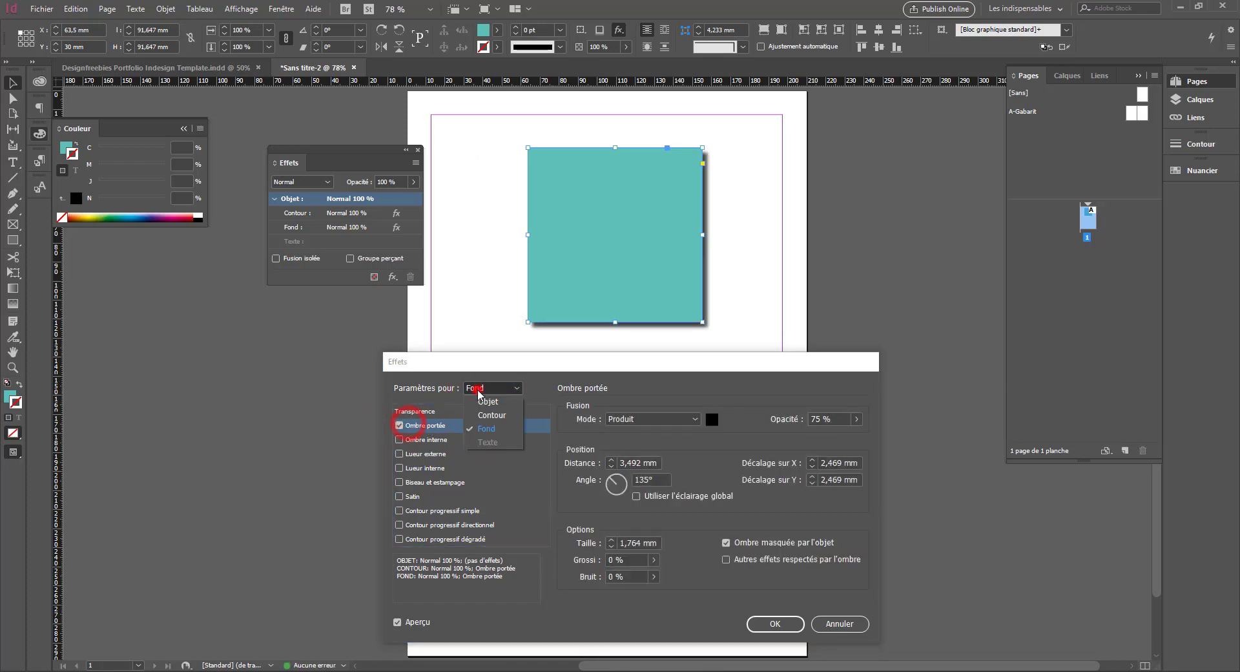
click(490, 415)
click(399, 425)
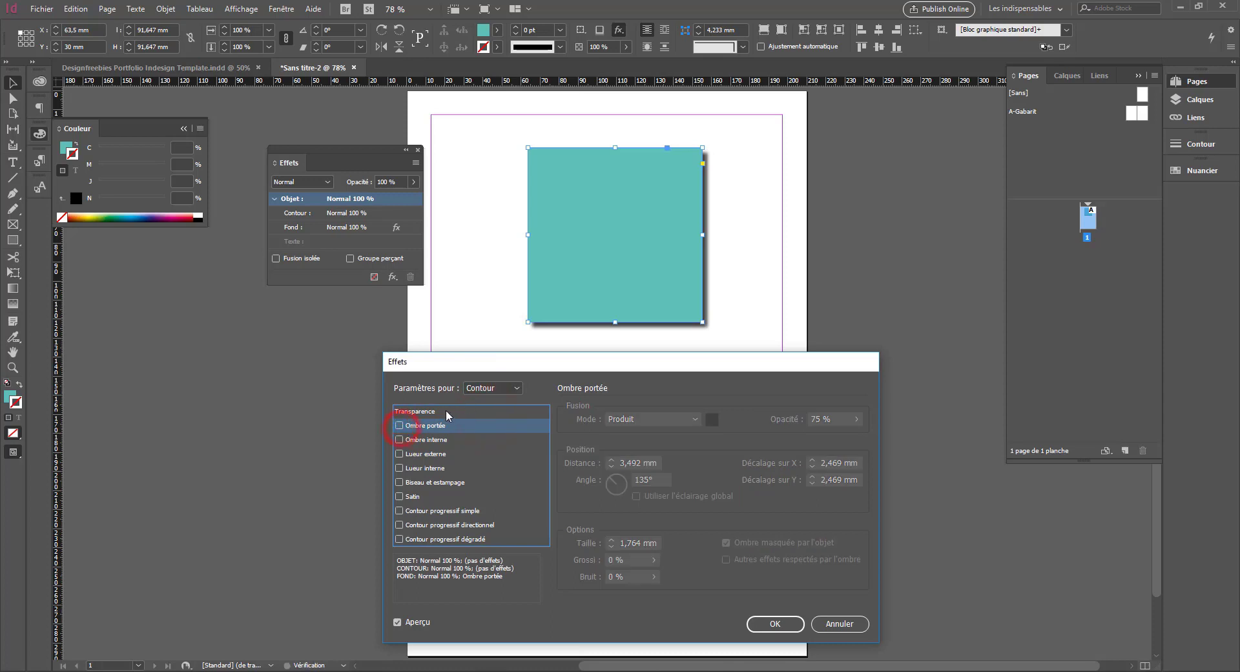
Step: Enable the drop shadow for Objet again, disable it for Fond, and return the effect settings to Objet
click(494, 387)
click(481, 400)
click(399, 424)
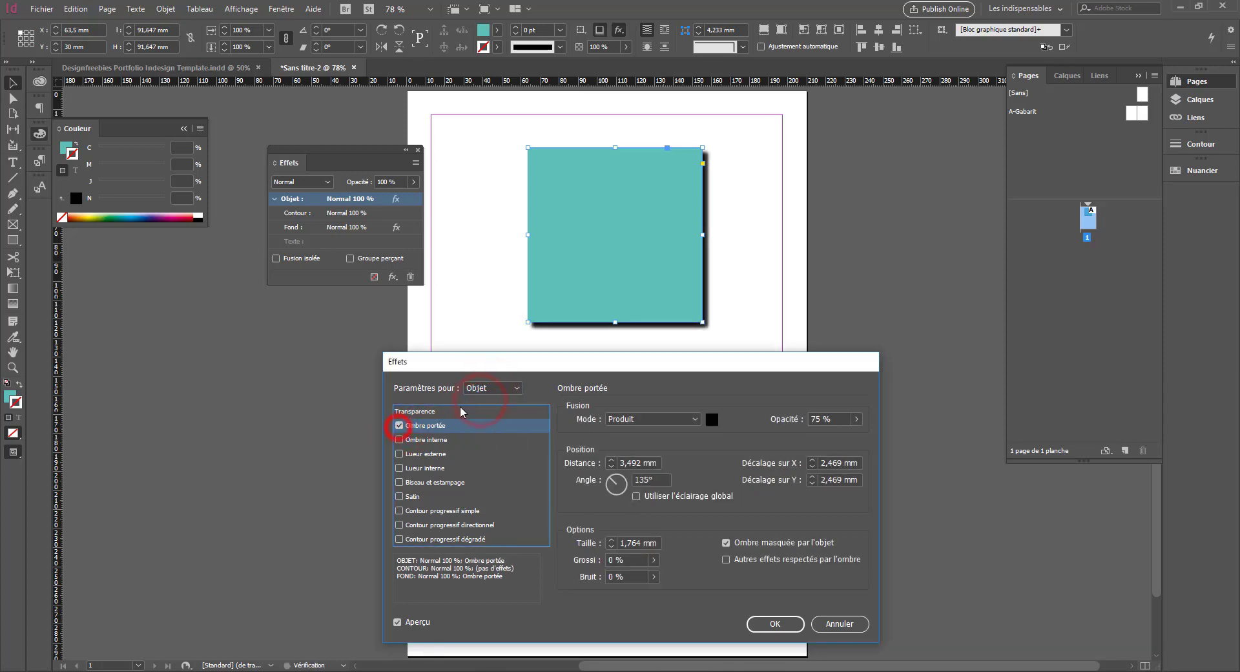
click(492, 387)
click(481, 428)
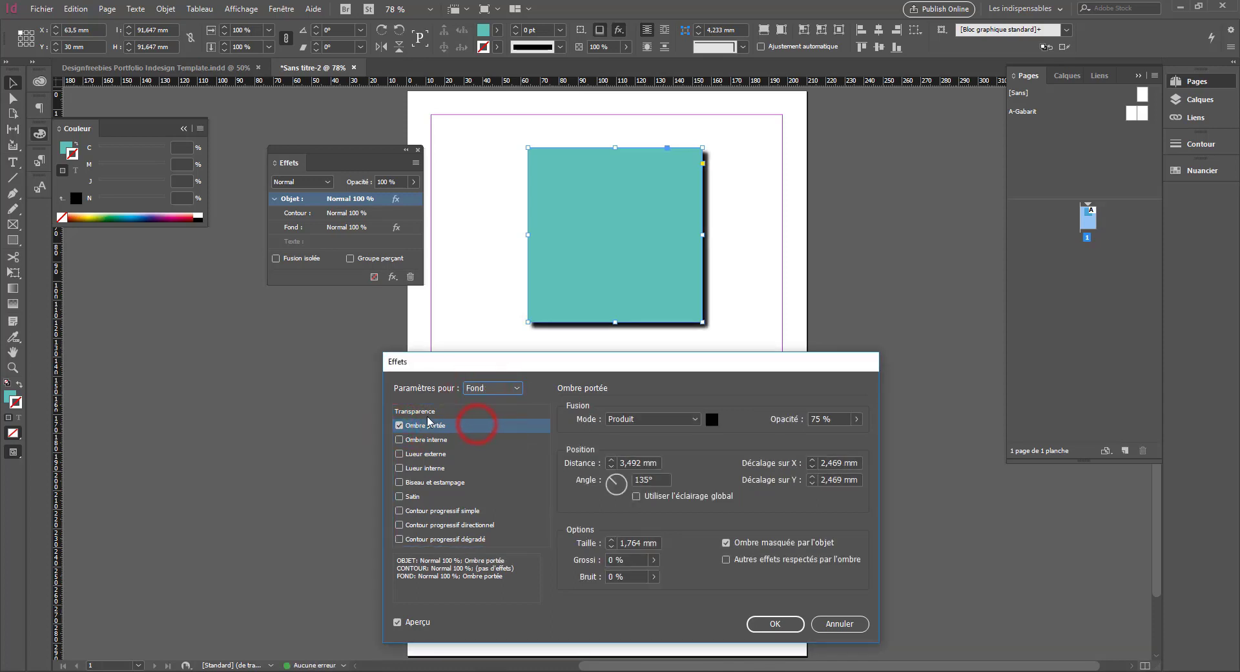
click(399, 425)
click(492, 387)
click(479, 401)
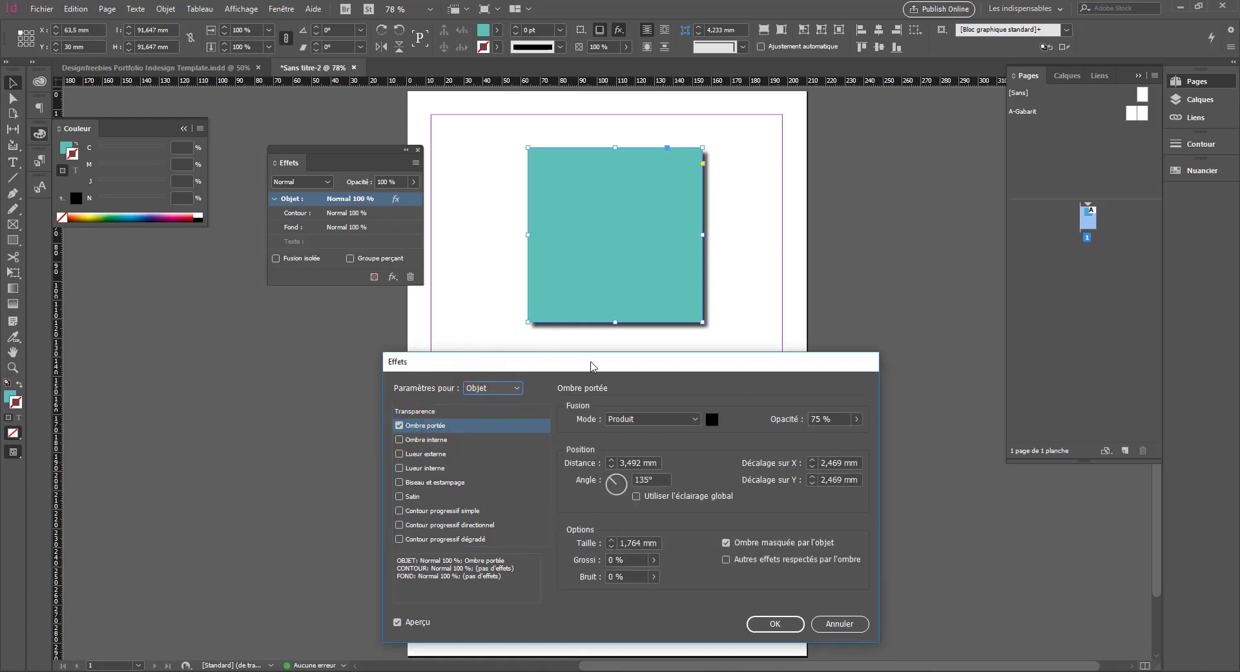
click(696, 418)
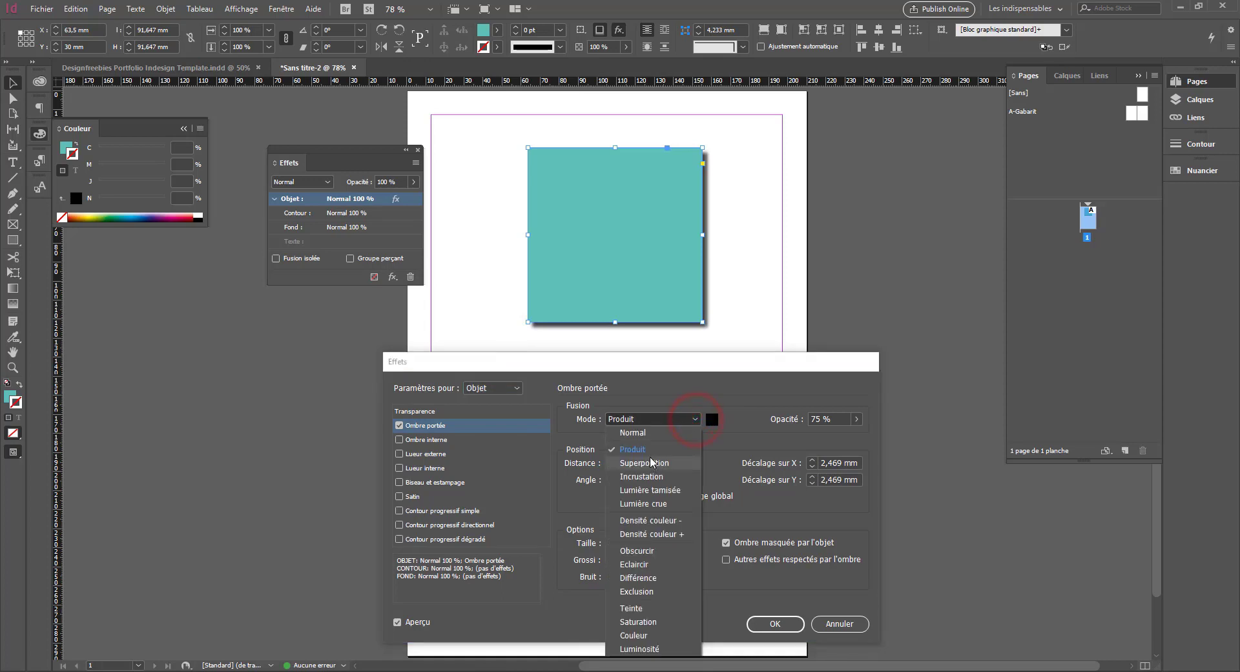
click(730, 417)
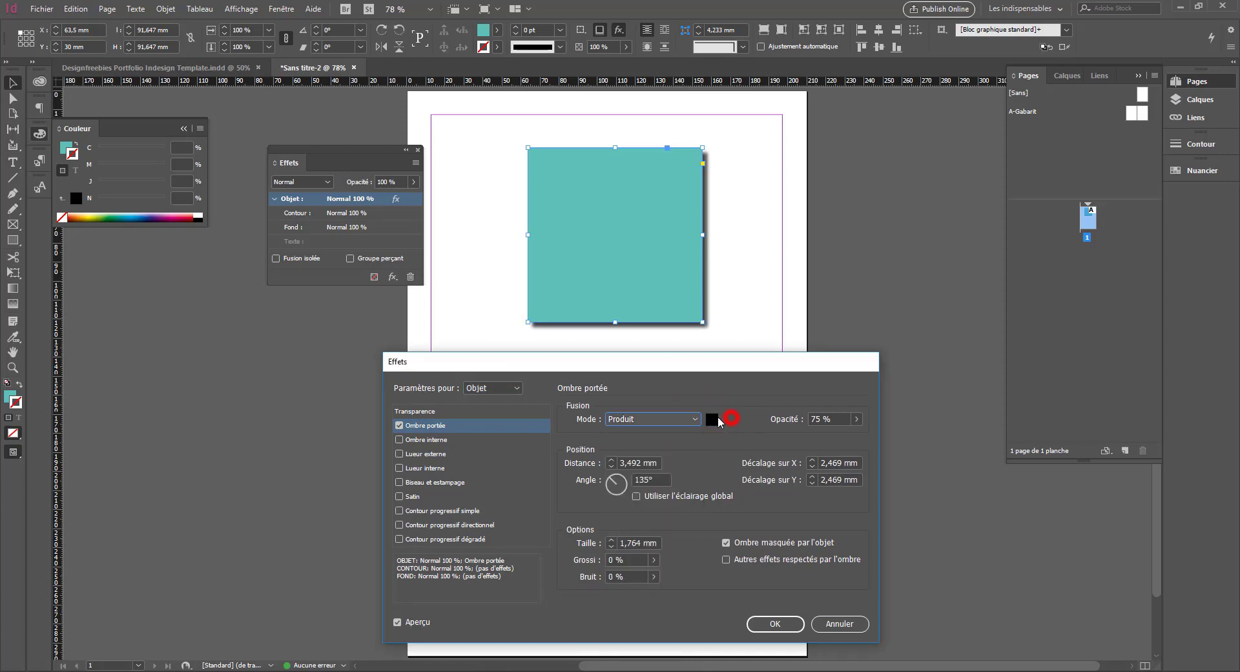
Step: Set the drop shadow colour in CMJN mode to Cyan 72, Magenta 21, Jaune 72 and Noir 50 %
click(713, 419)
drag(570, 246, 847, 237)
scroll(833, 297, down, 1)
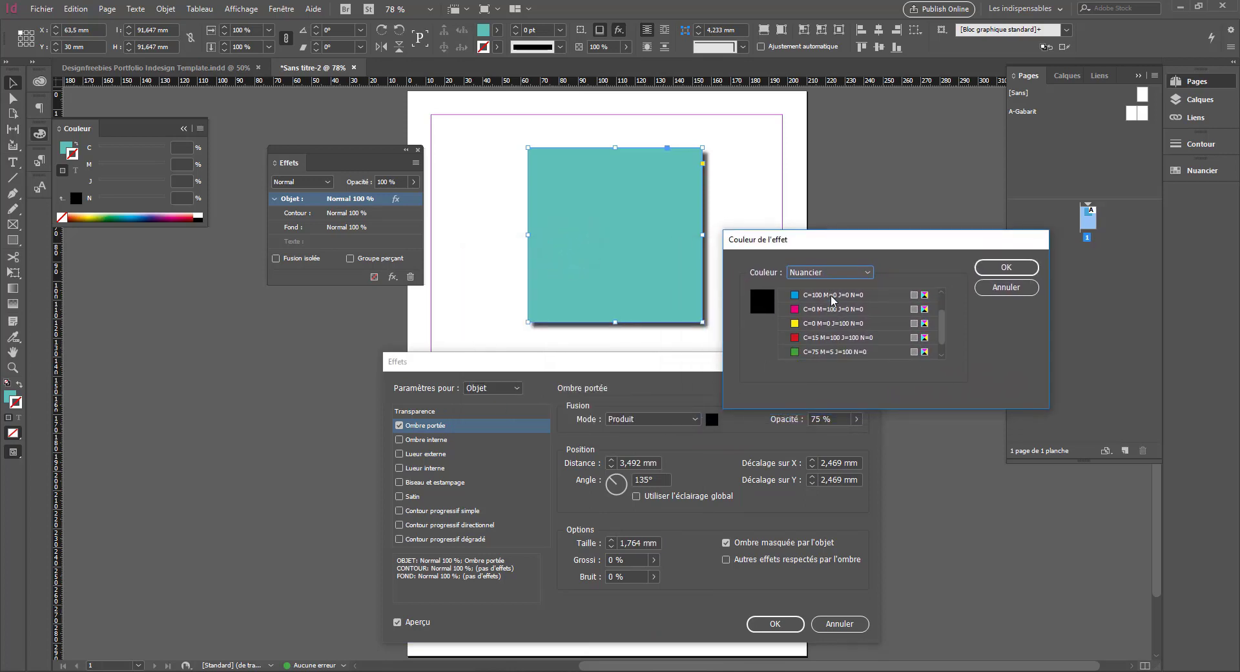
scroll(833, 298, down, 1)
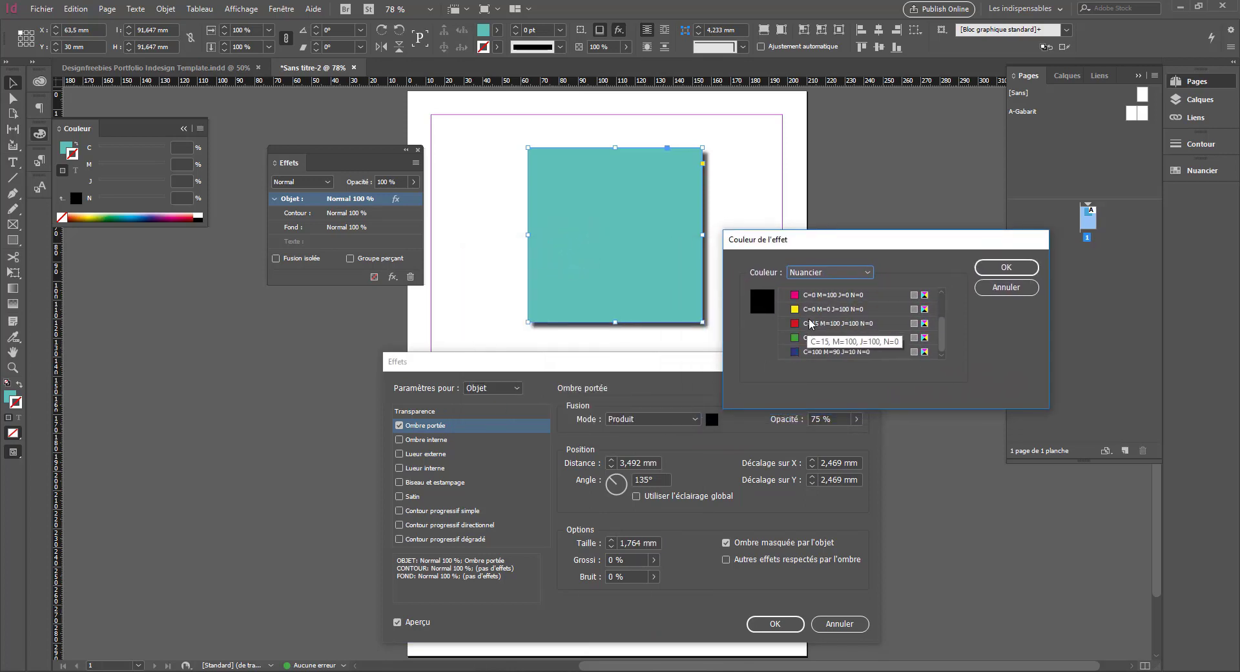
click(832, 273)
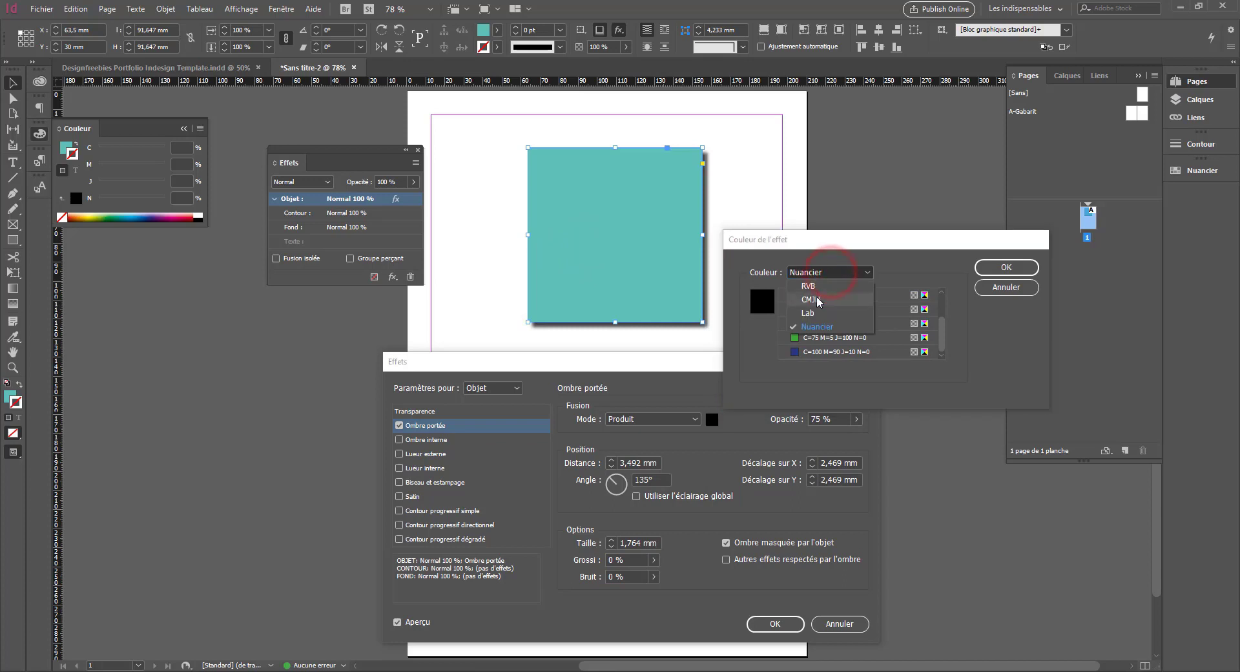
click(817, 296)
click(872, 343)
click(854, 327)
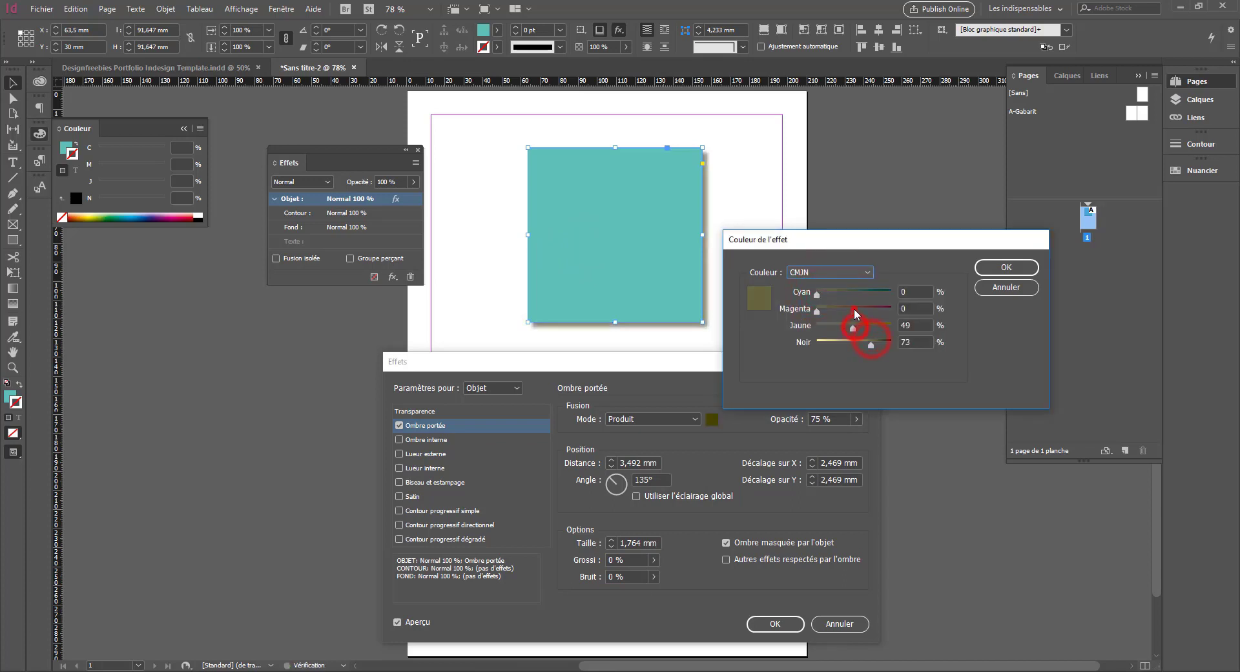
click(854, 309)
mouse_move(855, 290)
mouse_down()
mouse_move(885, 291)
mouse_move(845, 294)
mouse_move(870, 294)
mouse_up()
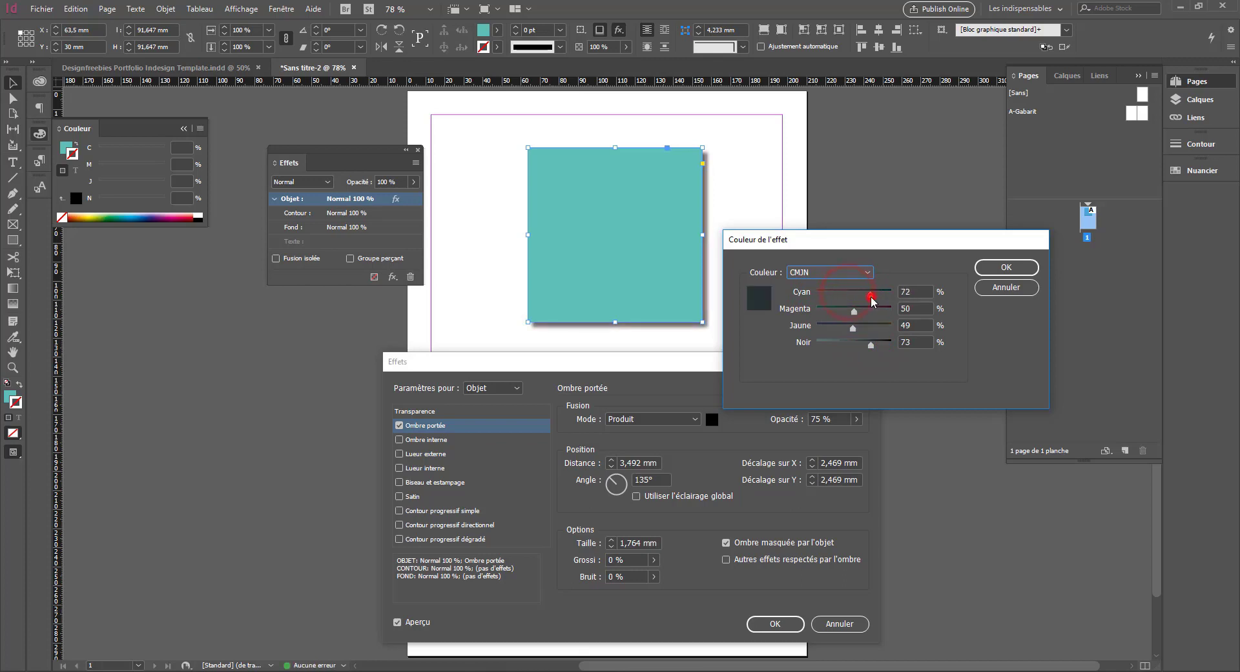
drag(870, 344, 833, 314)
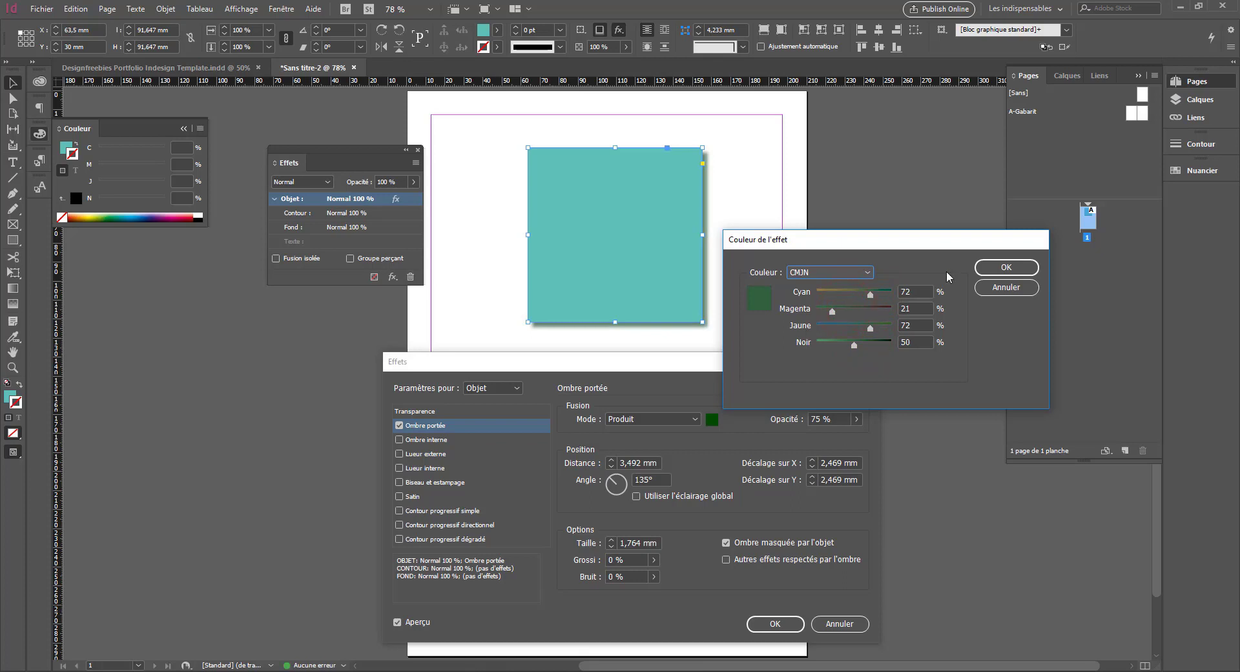
click(1007, 267)
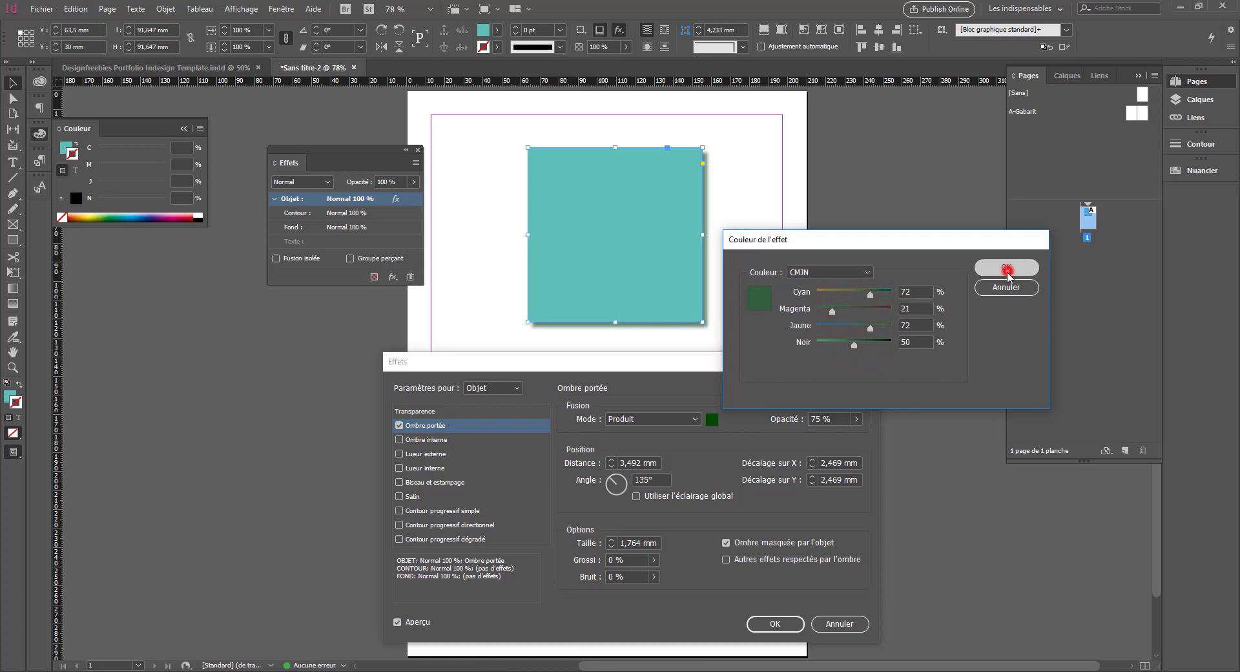
Step: Raise the drop shadow's distance to about 10 mm and settle it at 9 mm
click(612, 466)
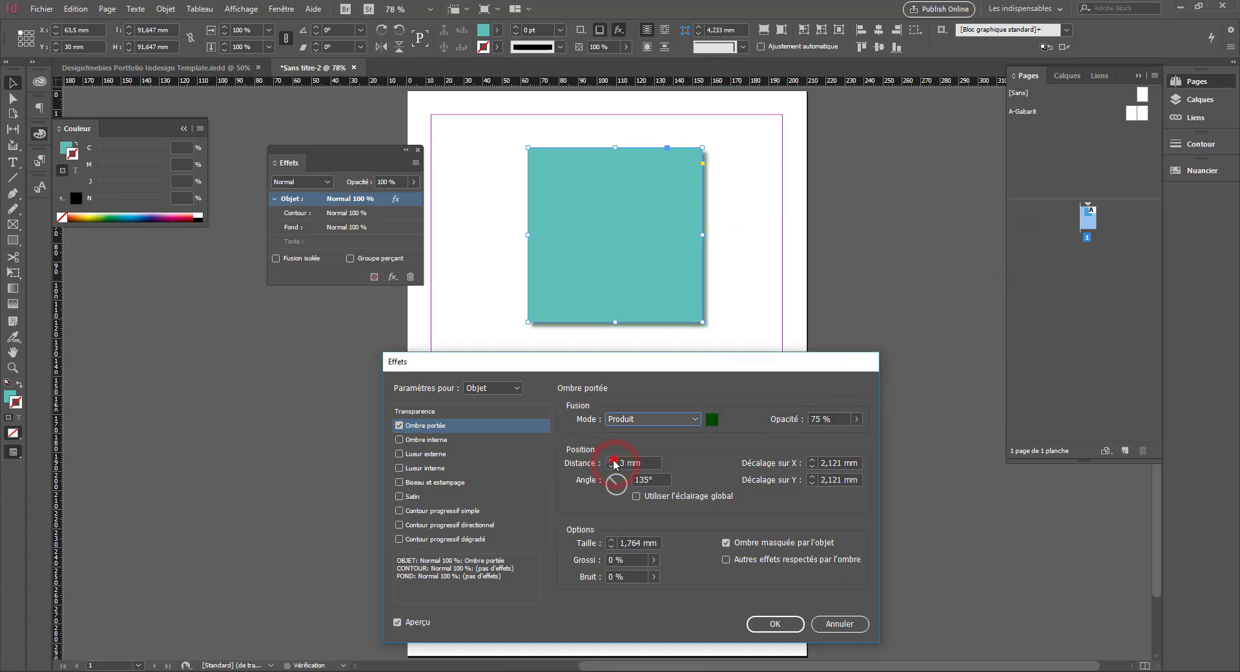
click(612, 460)
click(612, 460)
click(612, 460)
click(612, 459)
click(612, 460)
click(612, 459)
click(613, 460)
click(613, 460)
click(612, 465)
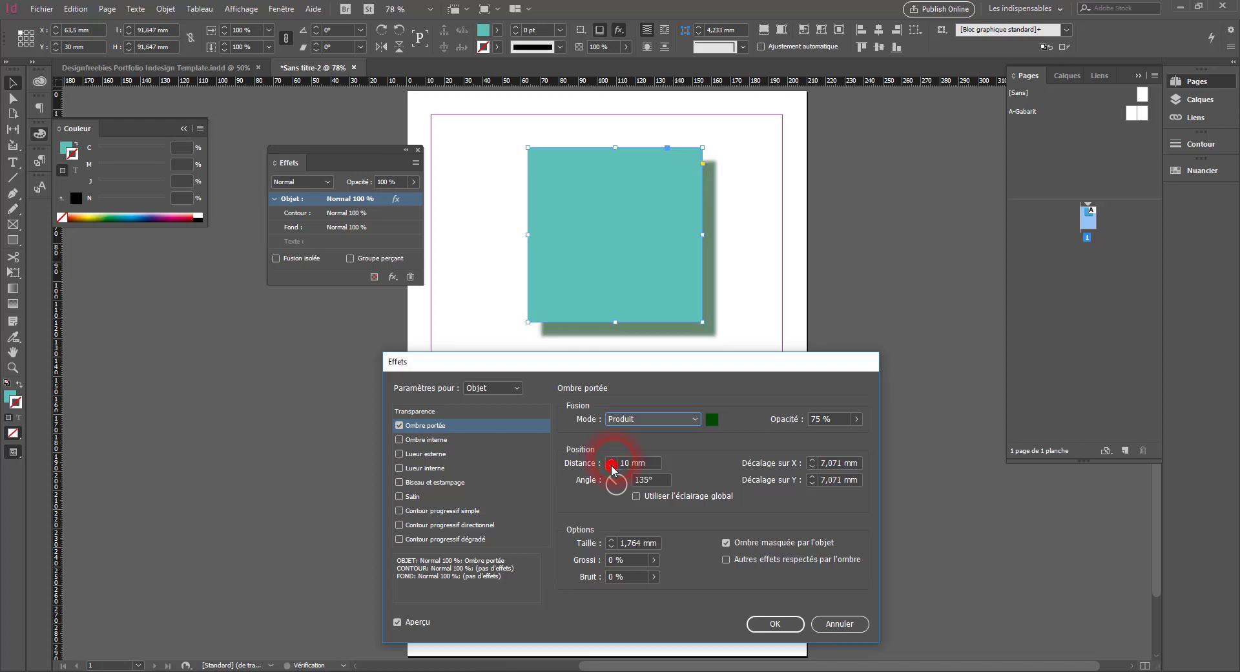
click(612, 466)
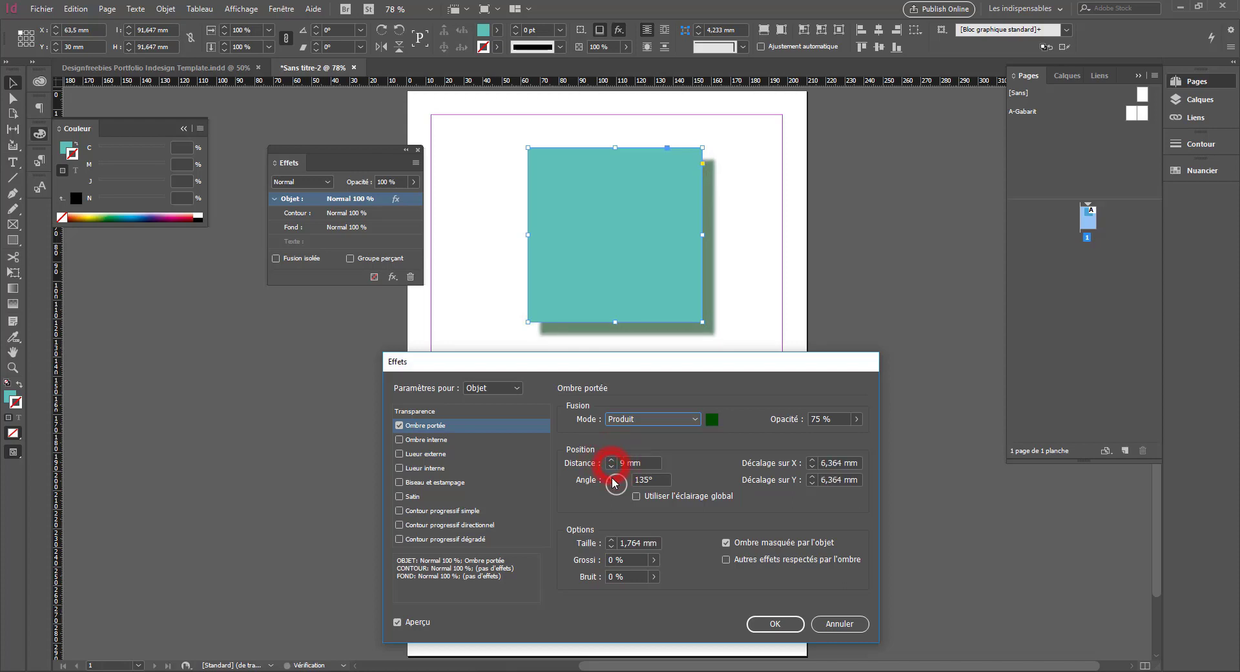
Step: Turn the drop shadow's angle to about 42°, and readjust it to about 145°
click(675, 330)
mouse_move(616, 478)
mouse_down()
mouse_move(615, 489)
mouse_move(623, 480)
mouse_up()
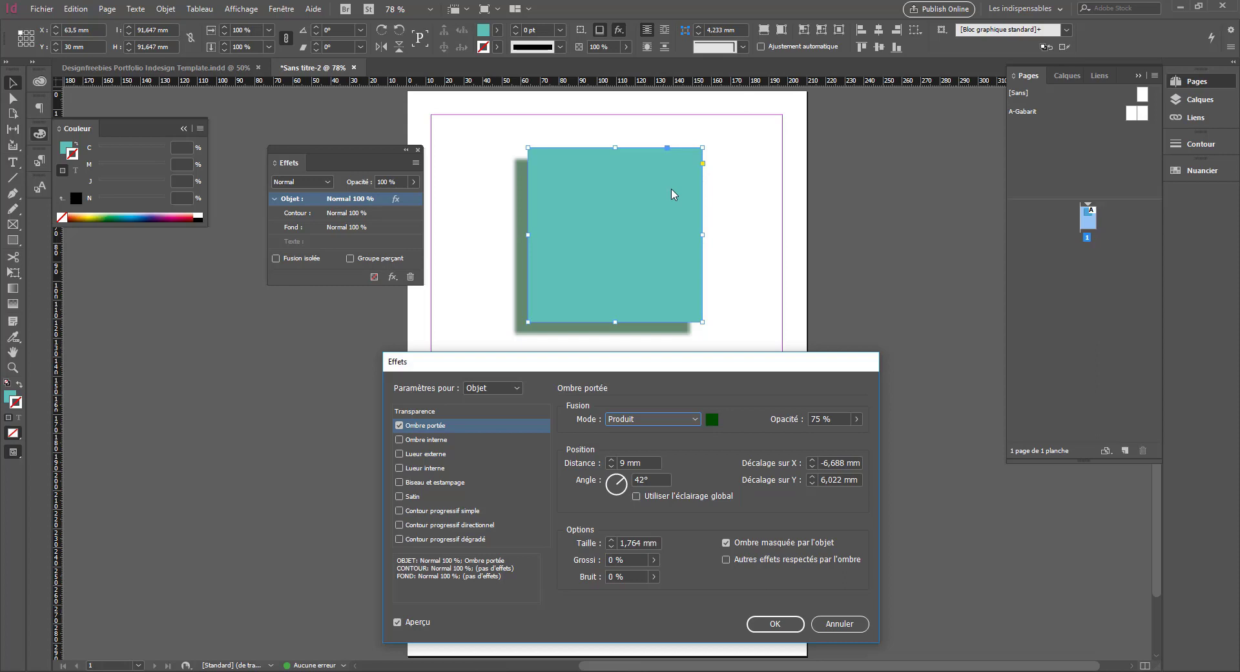
drag(624, 486, 603, 479)
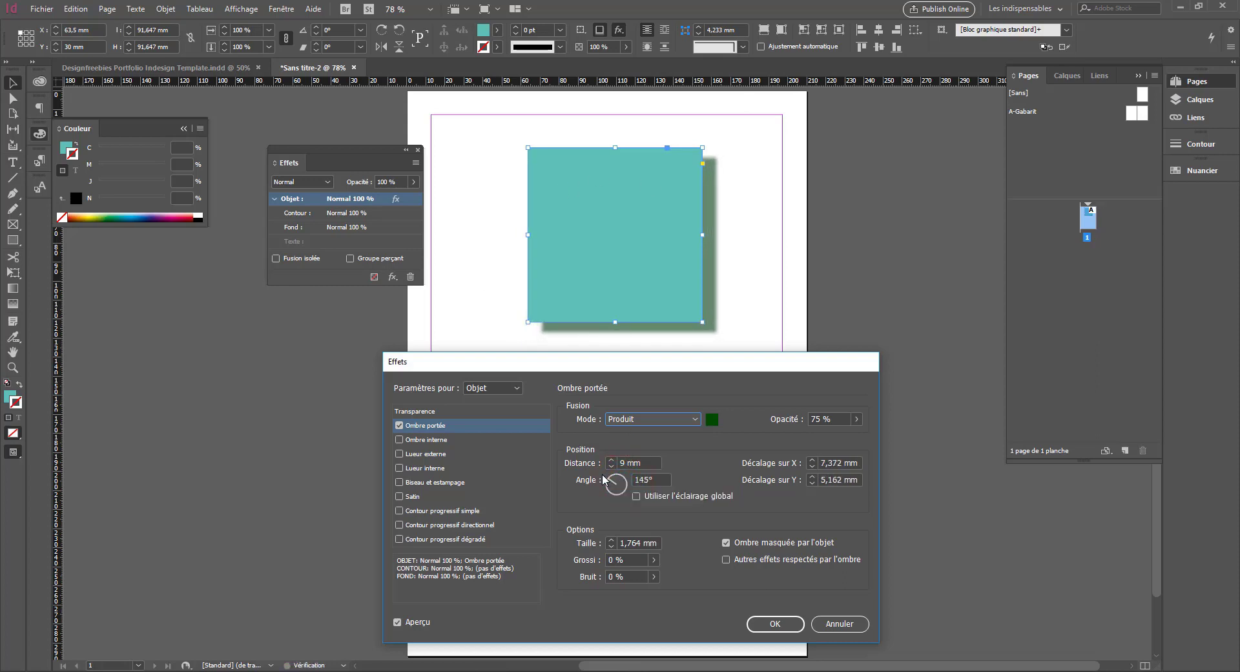
Step: Set the drop shadow's X offset to 8 mm
click(812, 460)
click(812, 460)
click(812, 460)
click(811, 459)
click(811, 466)
click(811, 466)
click(811, 466)
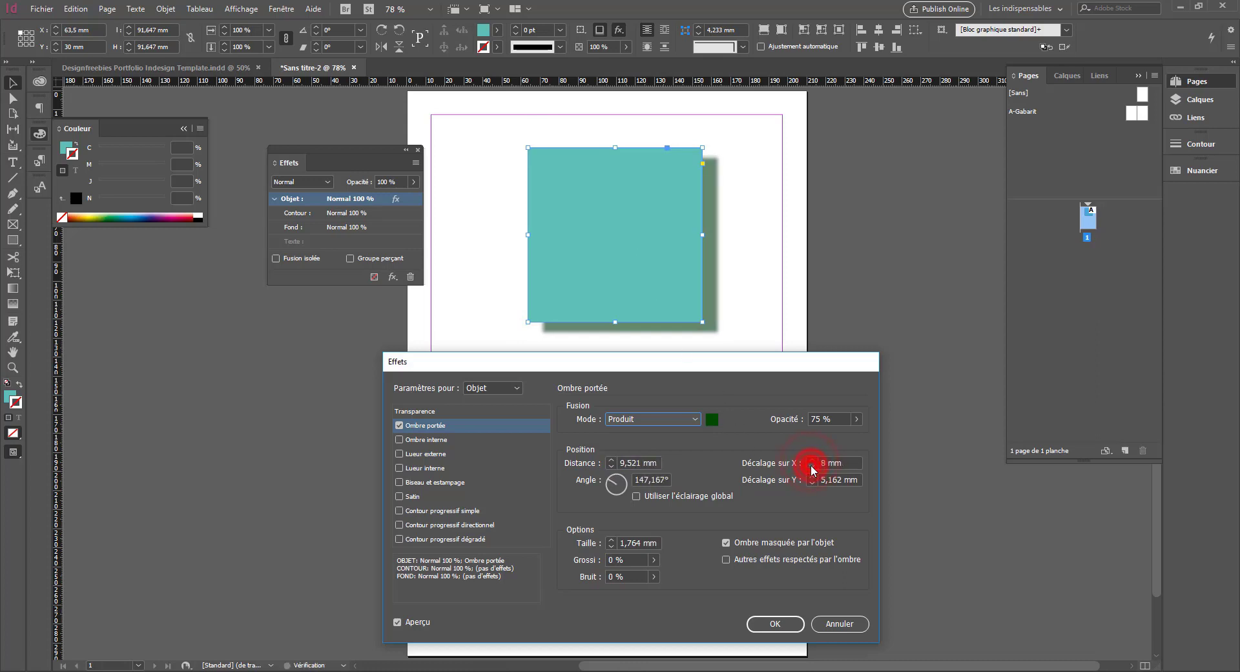
Step: Set the drop shadow's Y offset to 8 mm, trying larger offsets before returning to that value
click(812, 477)
click(812, 477)
click(812, 477)
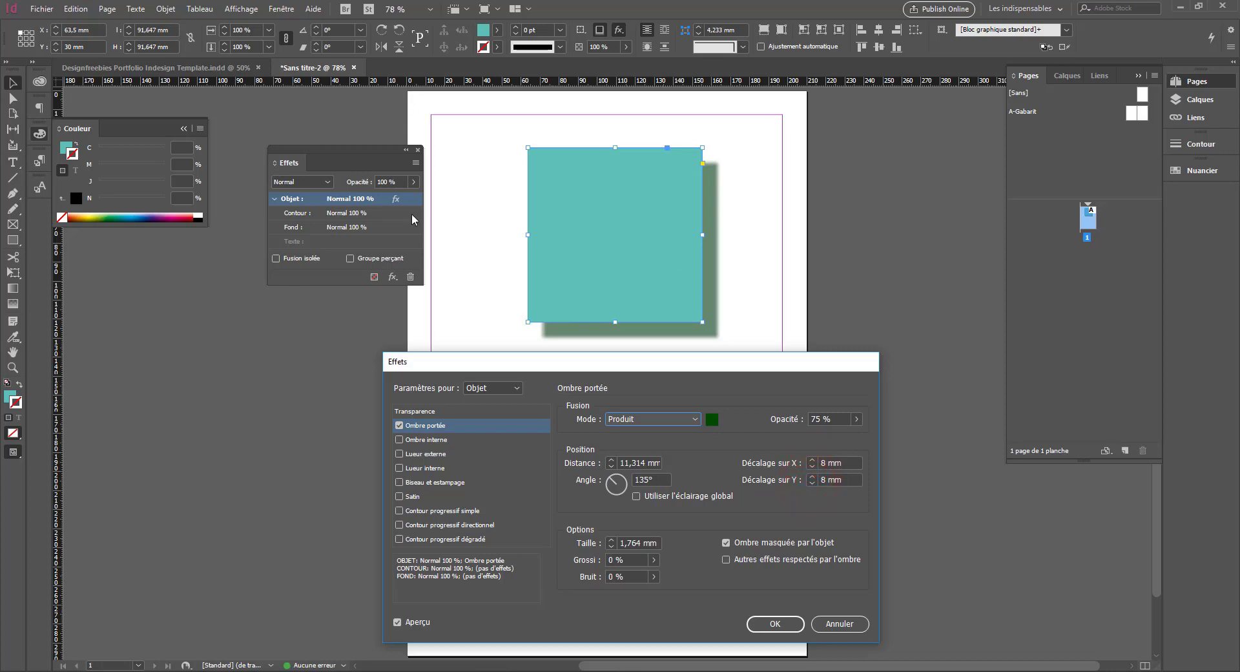
click(812, 476)
click(812, 477)
click(812, 477)
click(811, 483)
click(811, 483)
click(811, 483)
Step: Try drop shadow sizes up to about 16 mm and set the size to 5 mm
click(609, 540)
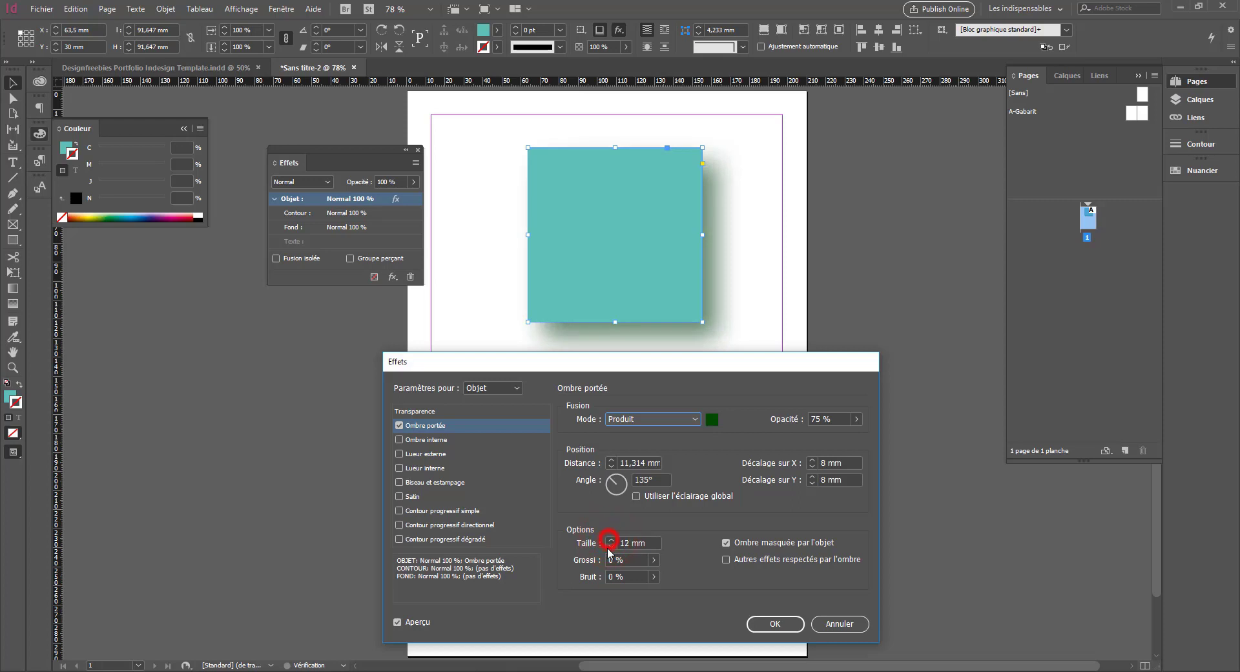
click(609, 540)
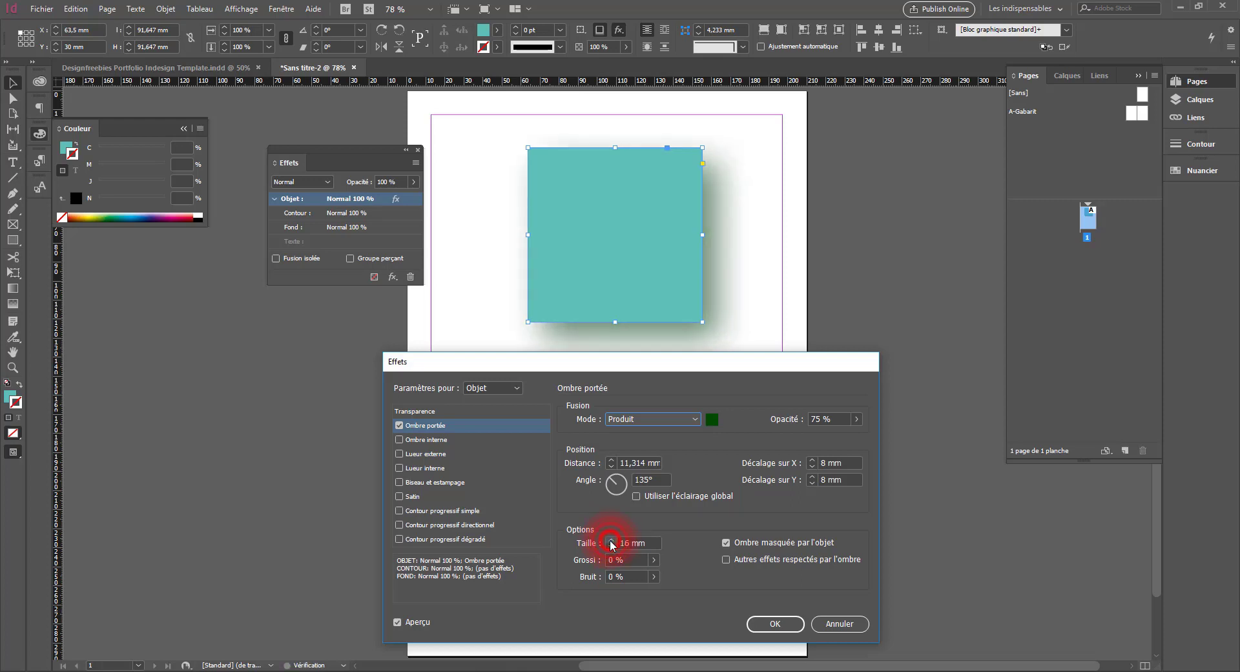
click(610, 546)
click(610, 546)
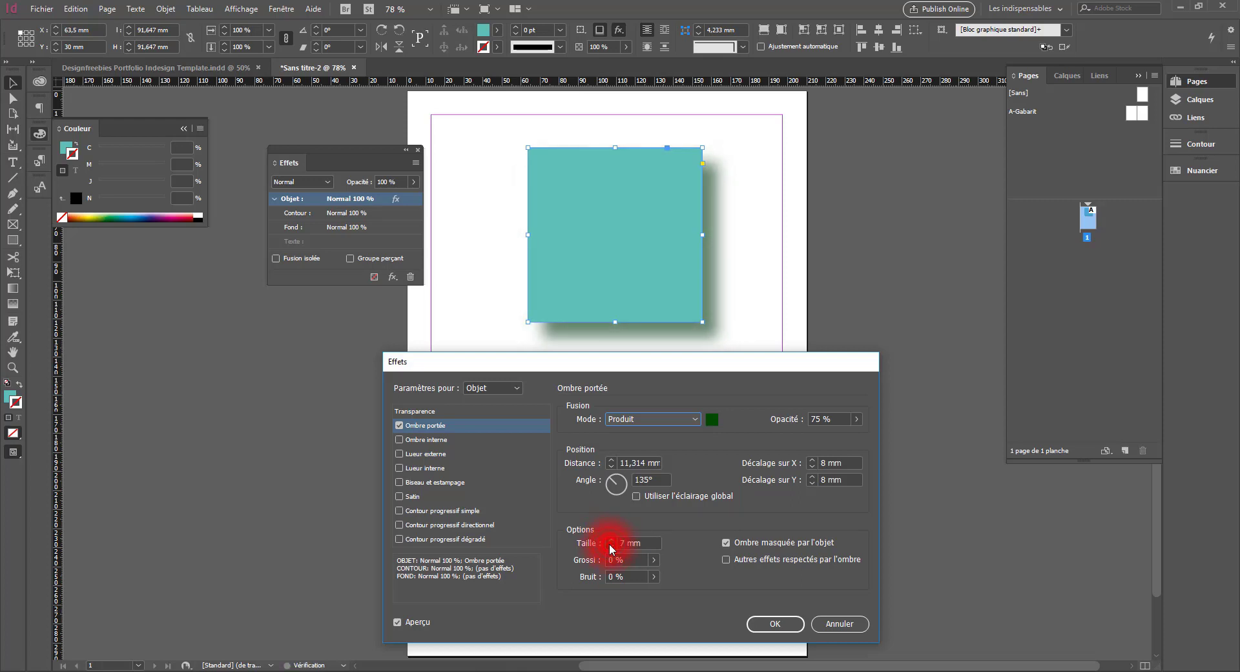
click(610, 545)
Step: Try different Grossi and Bruit amounts on the shadow, taking Bruit to about 25 %, and return both to 0 %
click(654, 559)
drag(589, 576, 567, 548)
click(652, 575)
drag(628, 590, 604, 587)
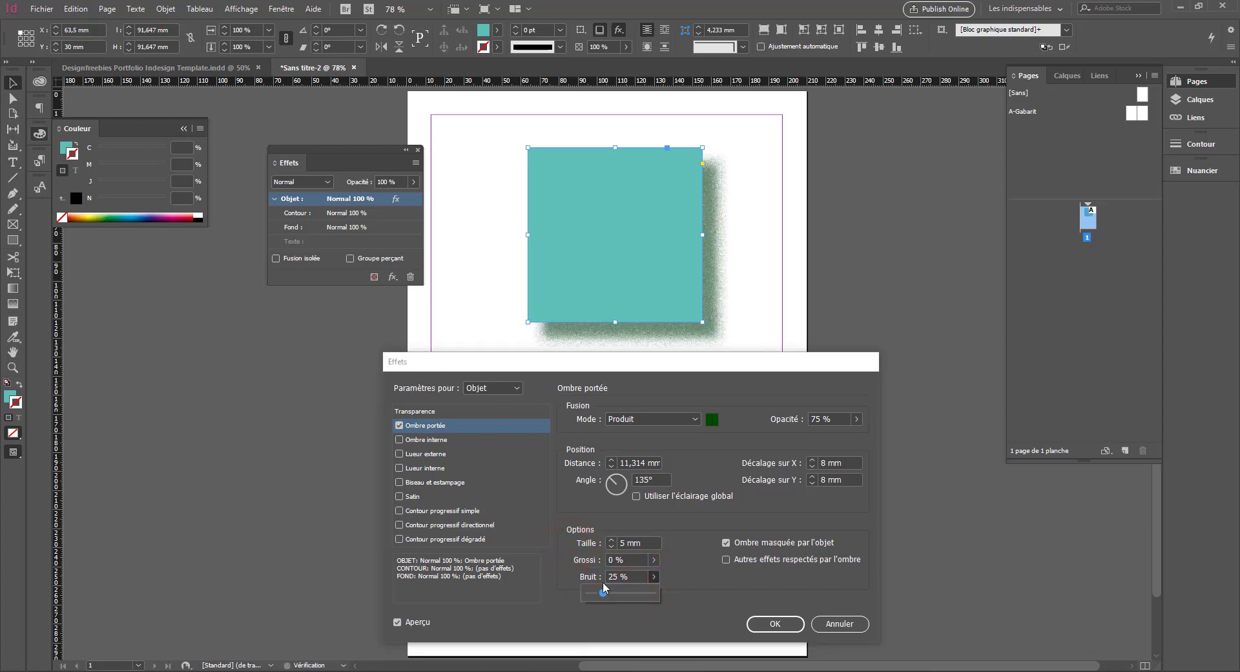
Step: Toggle "Ombre masquée par l'objet" and "Autres effets respectés par l'ombre", restore both options, and apply the drop shadow settings to the square
click(726, 544)
click(726, 544)
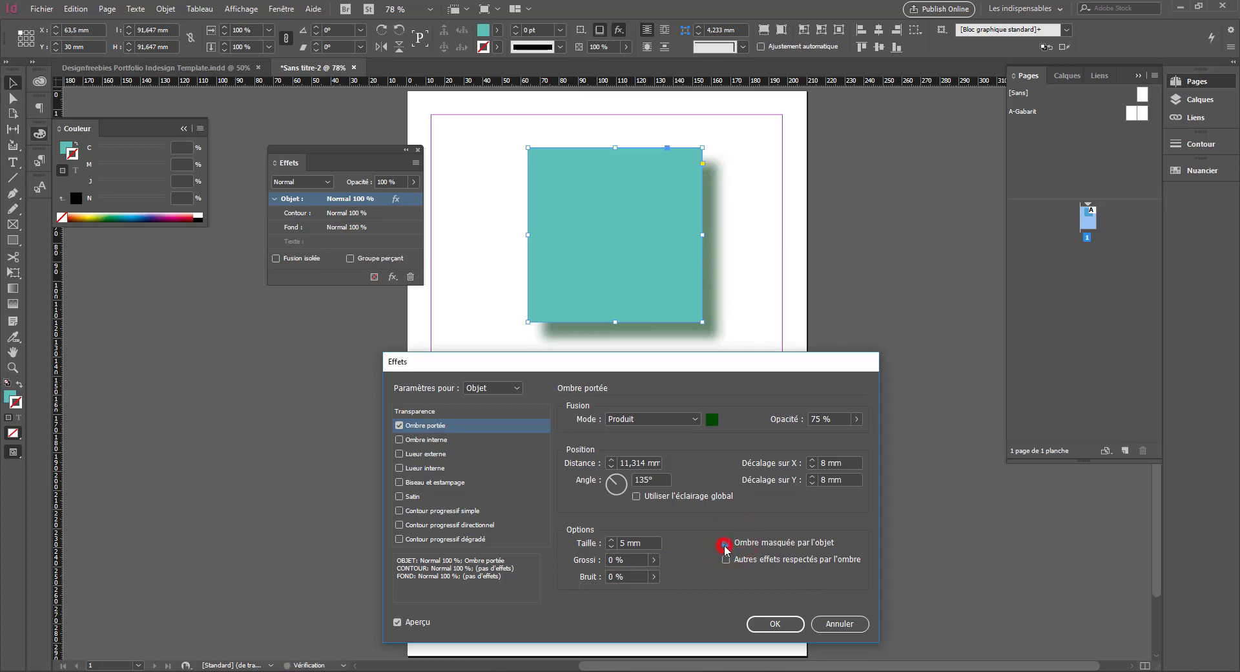
click(726, 544)
click(725, 560)
click(725, 560)
click(757, 618)
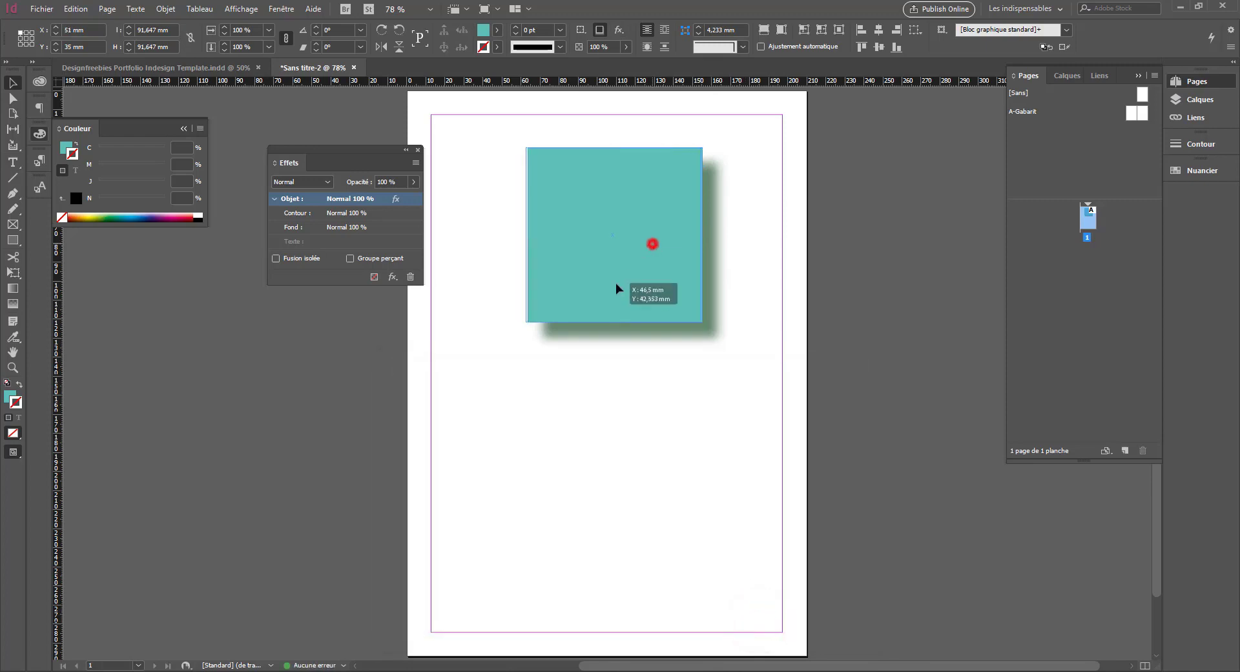
Step: Move the square to about X 54,353 mm, Y 39,353 mm, and dock the Effets panel with the collapsed panels
mouse_move(651, 254)
mouse_down()
mouse_move(653, 237)
mouse_move(634, 263)
mouse_up()
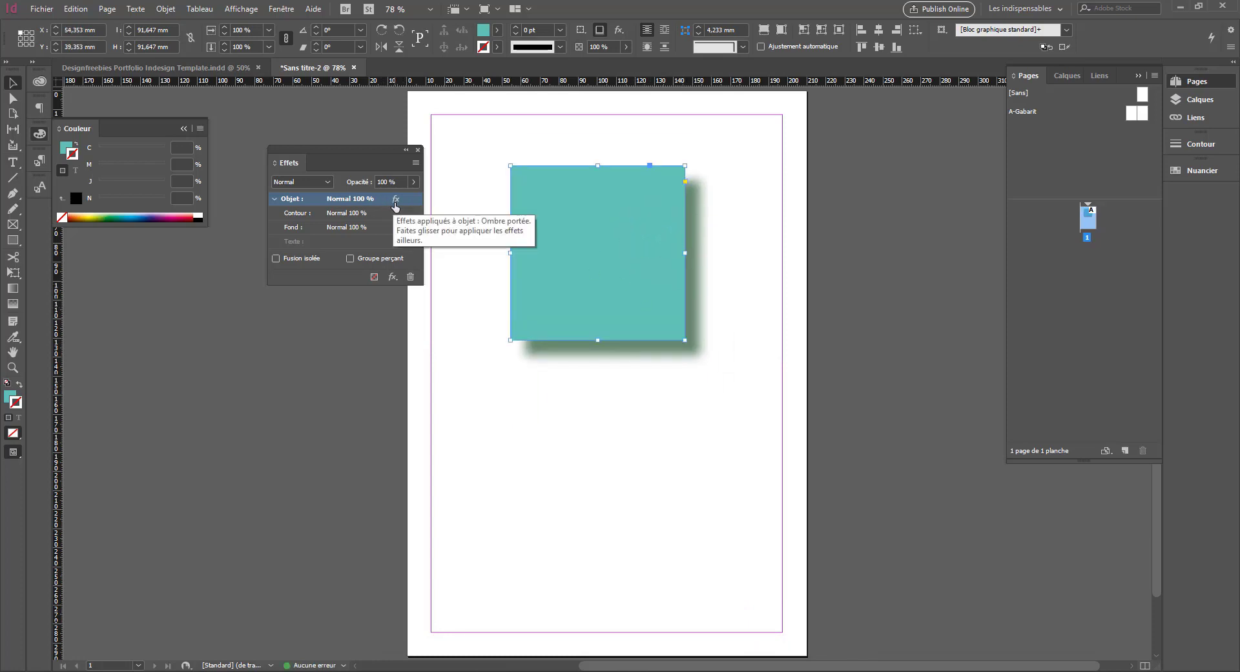
drag(298, 163, 39, 217)
click(39, 214)
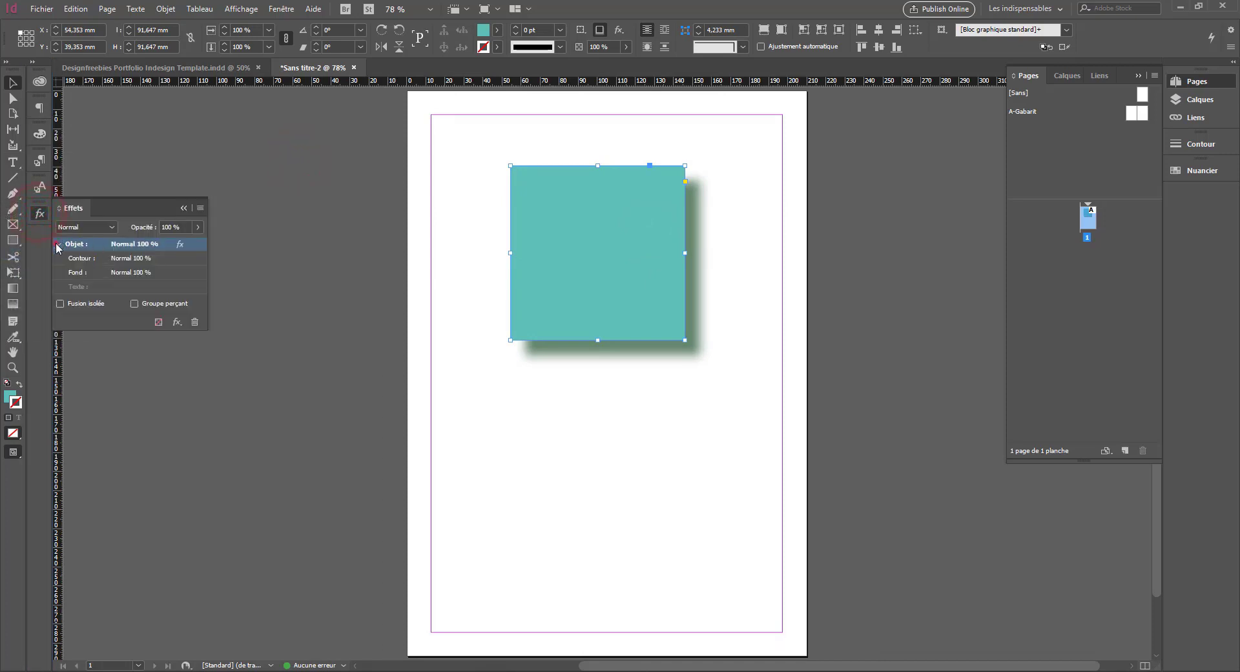
Step: Reopen the square's drop shadow settings to review them and close them without changes
double_click(180, 246)
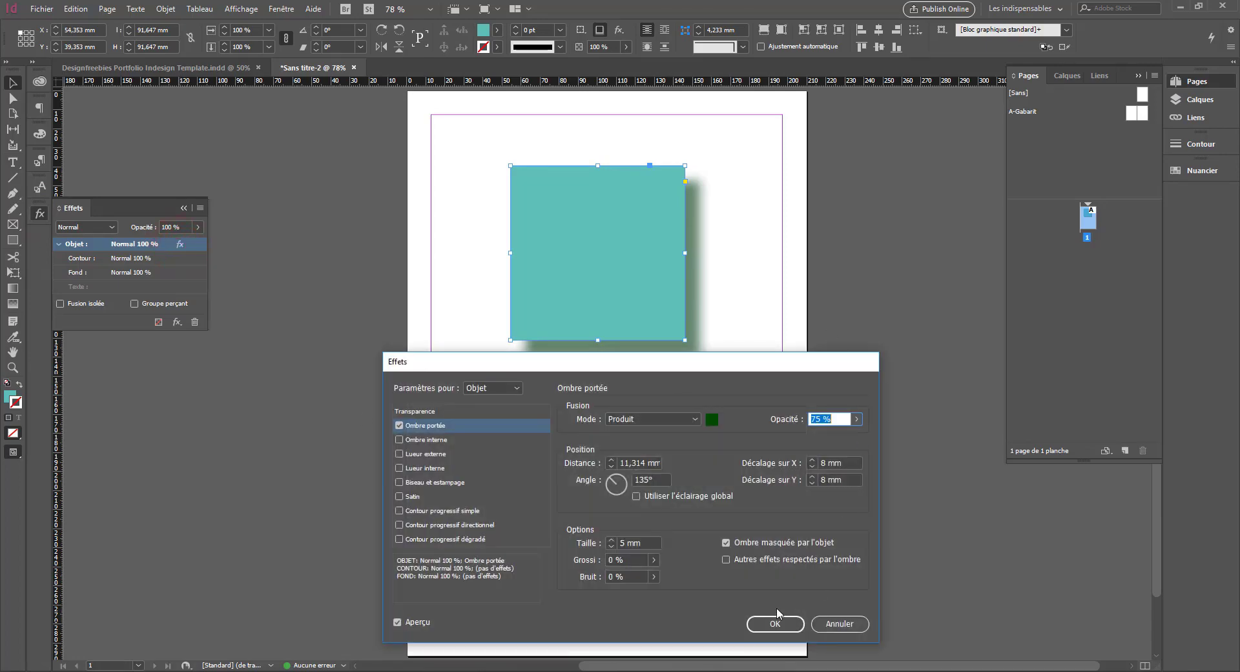
click(837, 623)
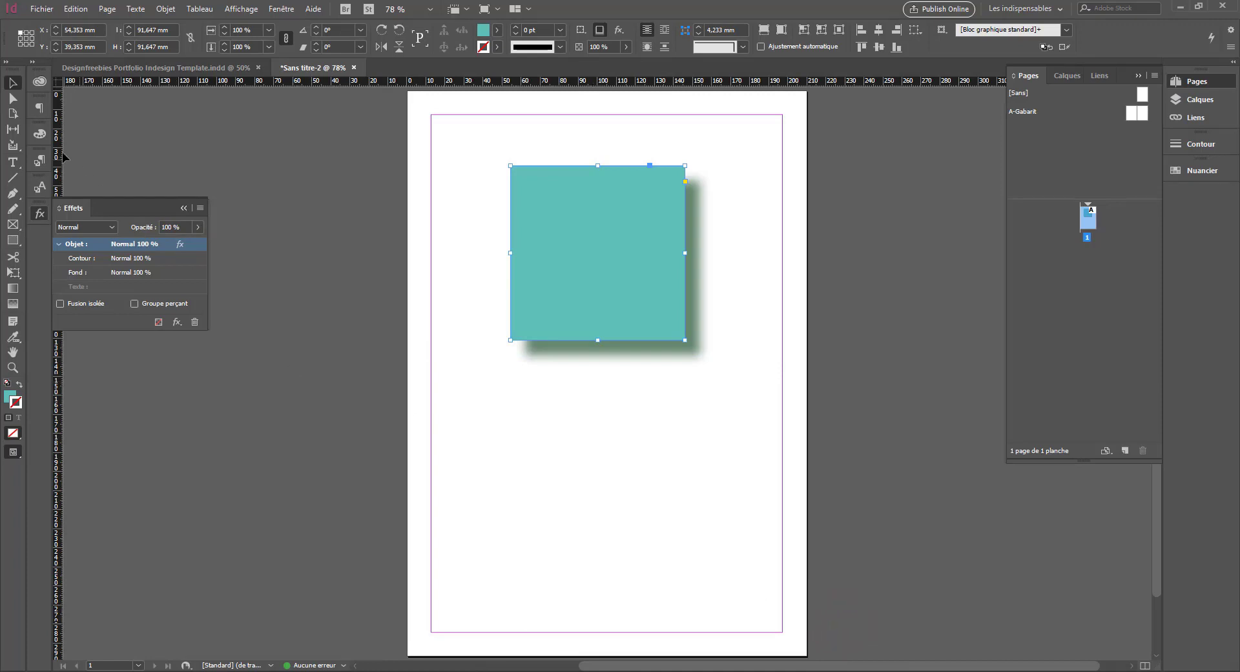
Step: Create a text frame about 158 by 61,5 mm below the square containing "BONJOUR A TOUS"
click(12, 163)
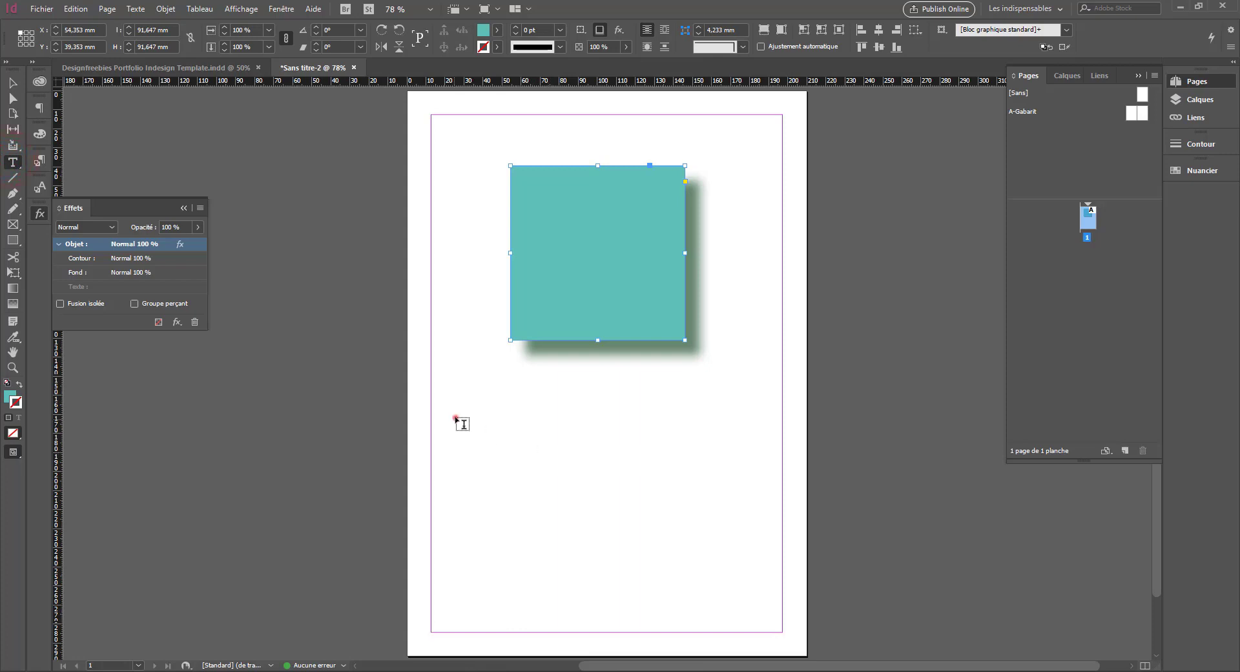
drag(456, 419, 755, 534)
text(BONJOUR A TOUS)
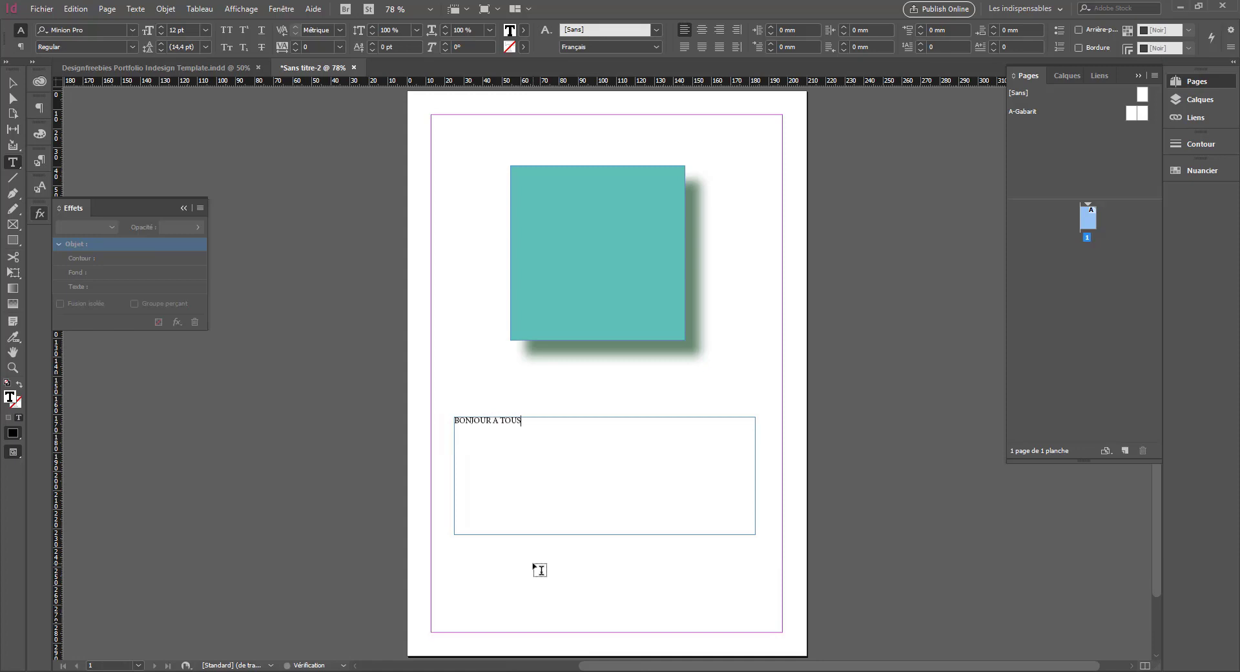
Step: Format all the text in the frame with the HelveticaExtO 4 font at 48 pt
key(ctrl+a)
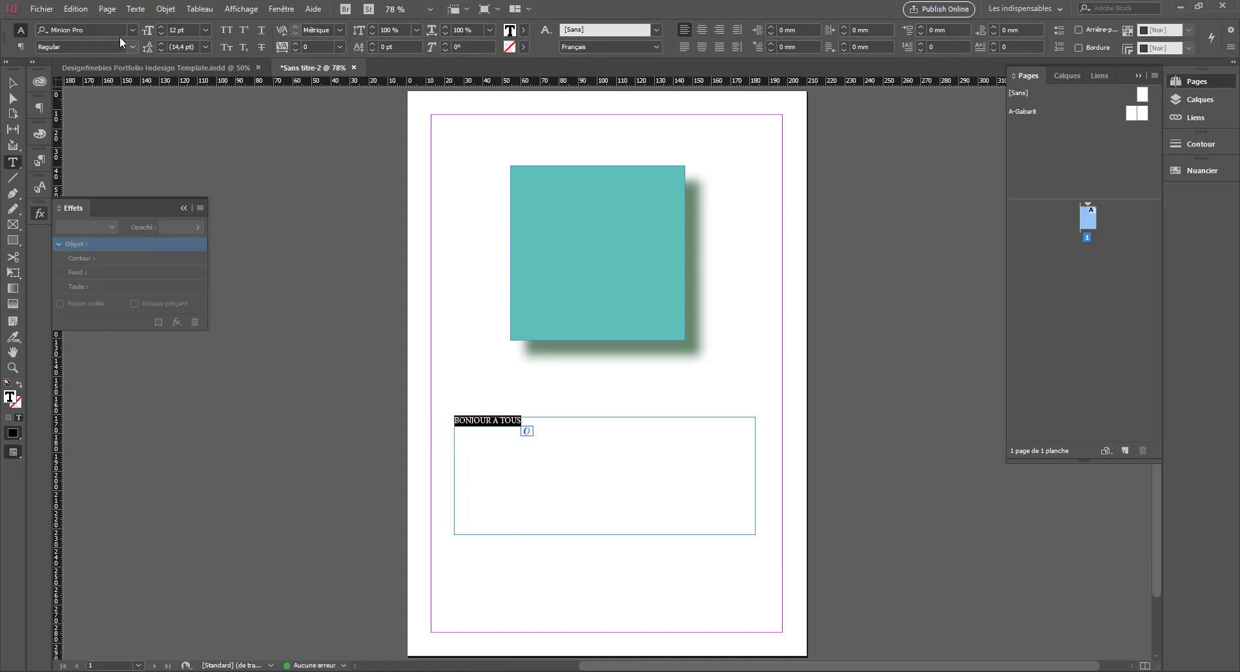
click(131, 29)
click(102, 296)
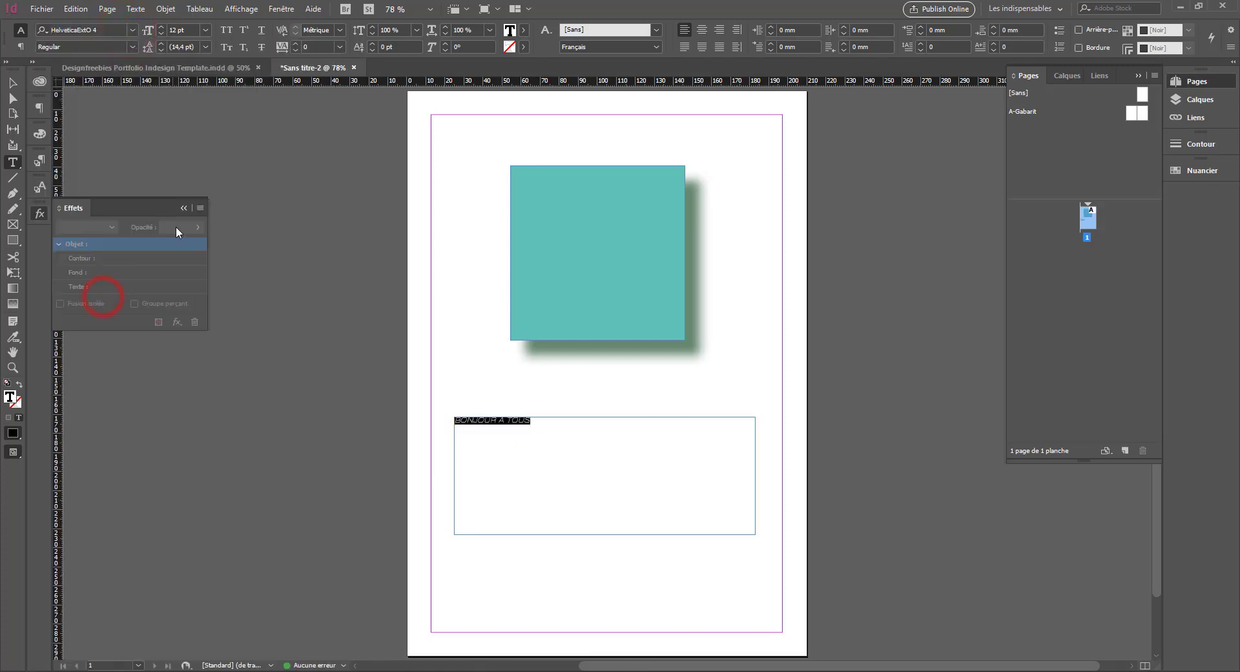
click(205, 30)
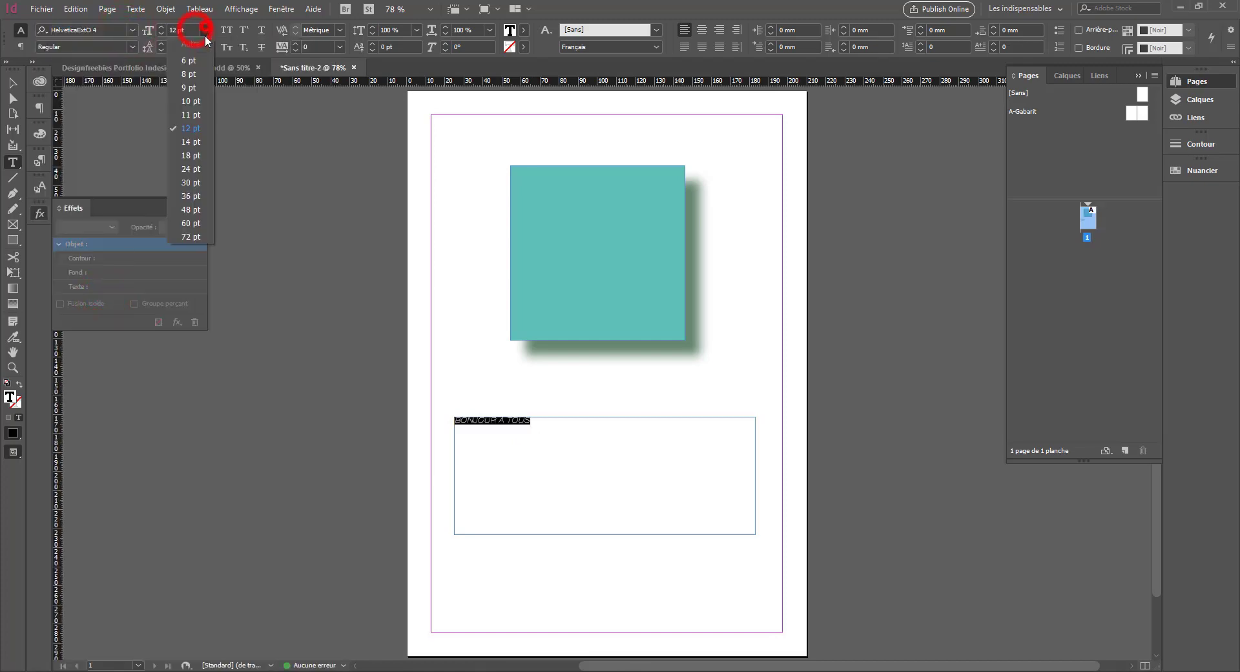
click(191, 210)
Step: Try the default drop shadow on the "BONJOUR A TOUS" text frame and remove it
click(12, 83)
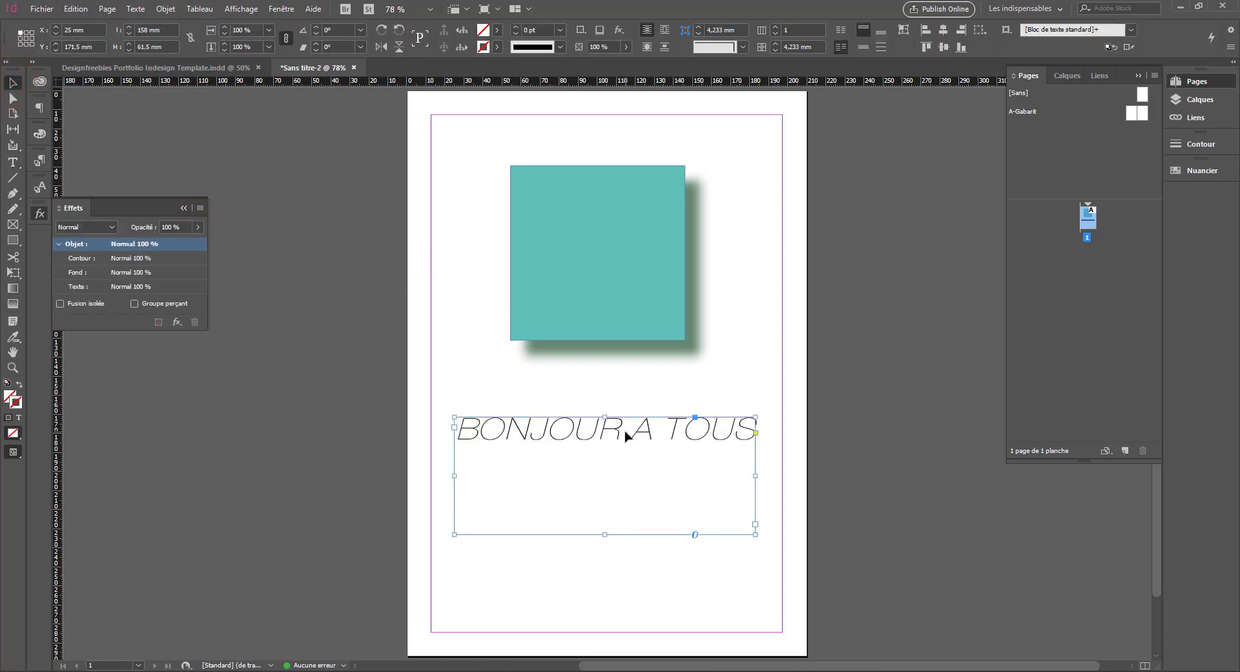
click(600, 31)
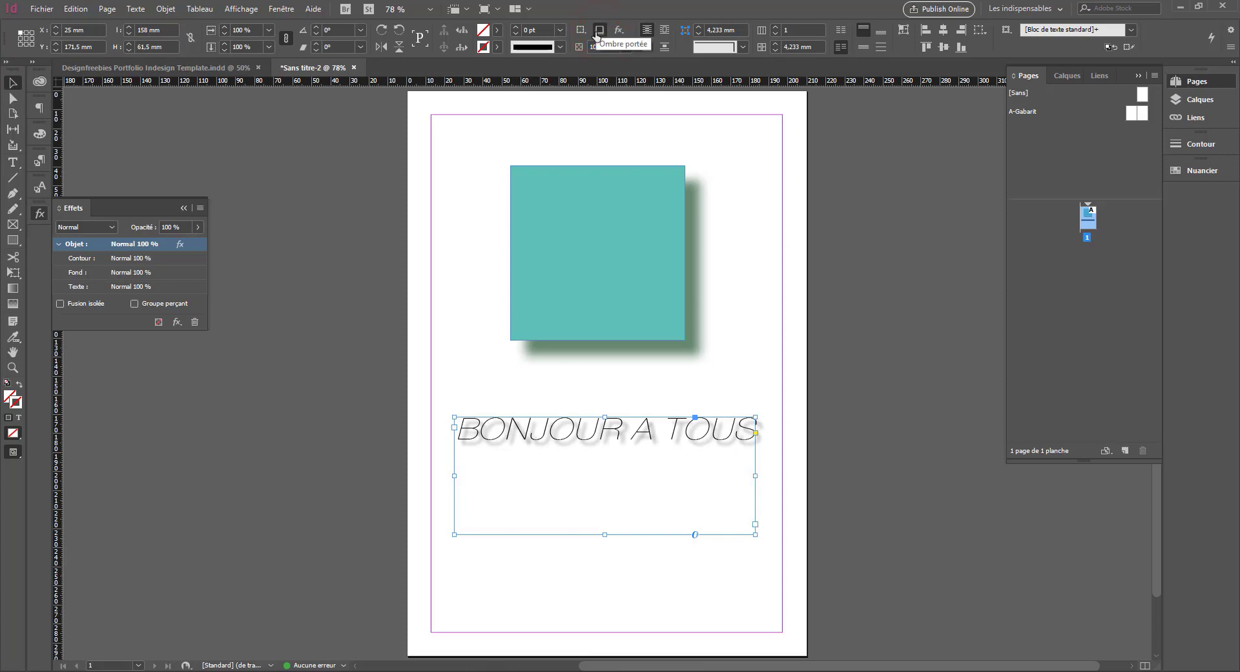
click(600, 30)
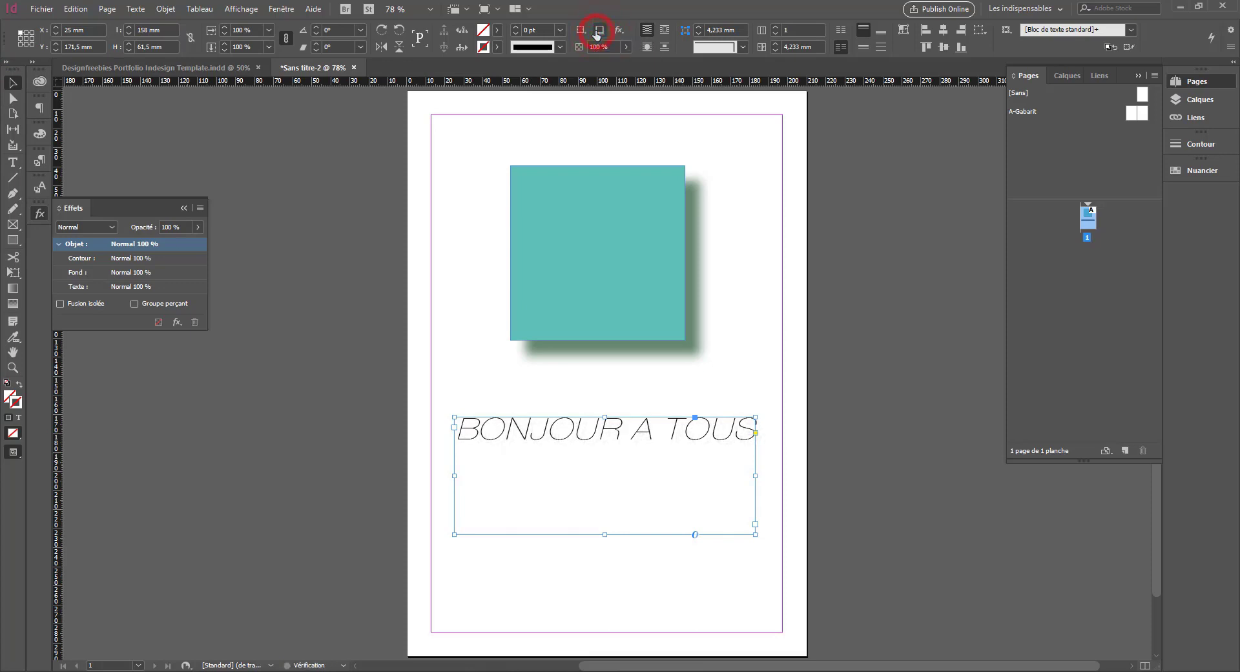
Step: Preview the default drop shadow on the "BONJOUR A TOUS" text frame through its effect settings and cancel without applying it
click(619, 29)
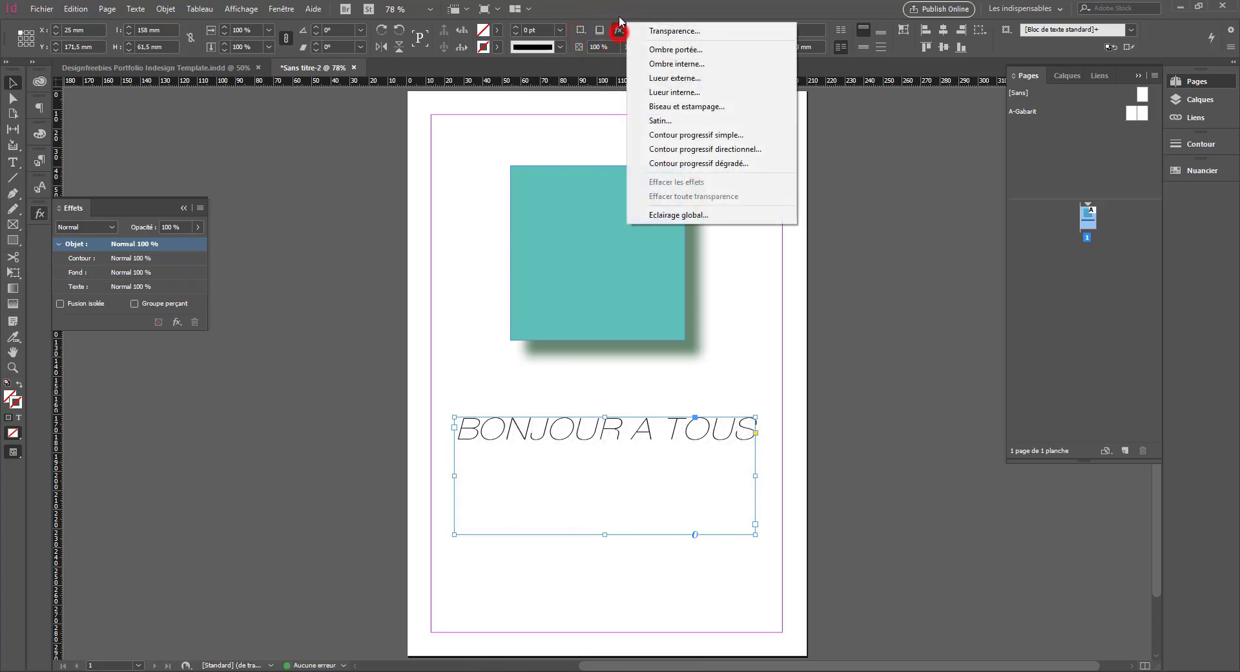
click(661, 47)
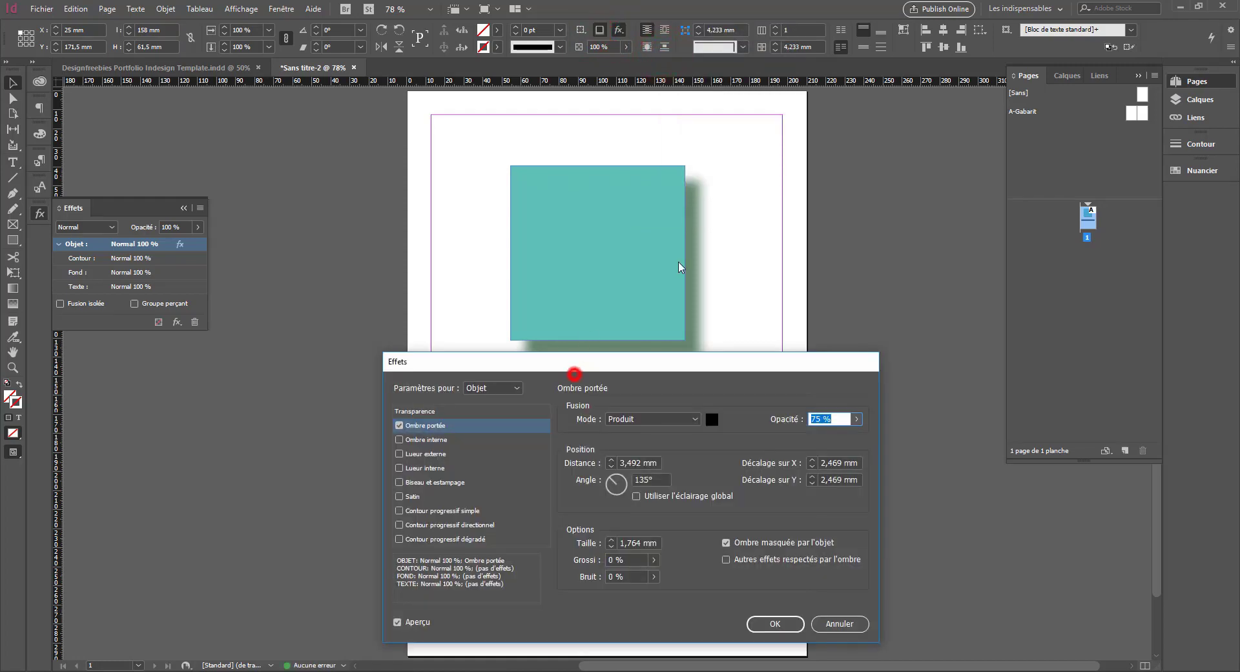
drag(601, 365, 796, 60)
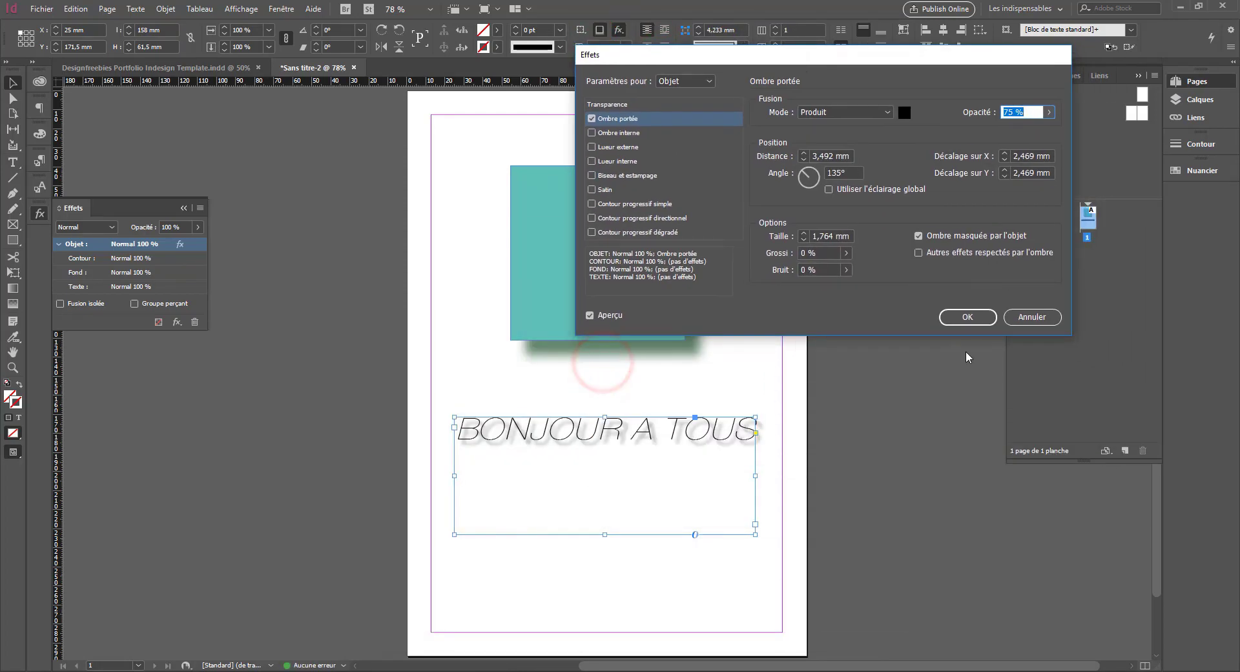
click(1035, 318)
Step: Examine the contextual commands offered for the text frame and for its fully selected text, looking for effects
right_click(578, 424)
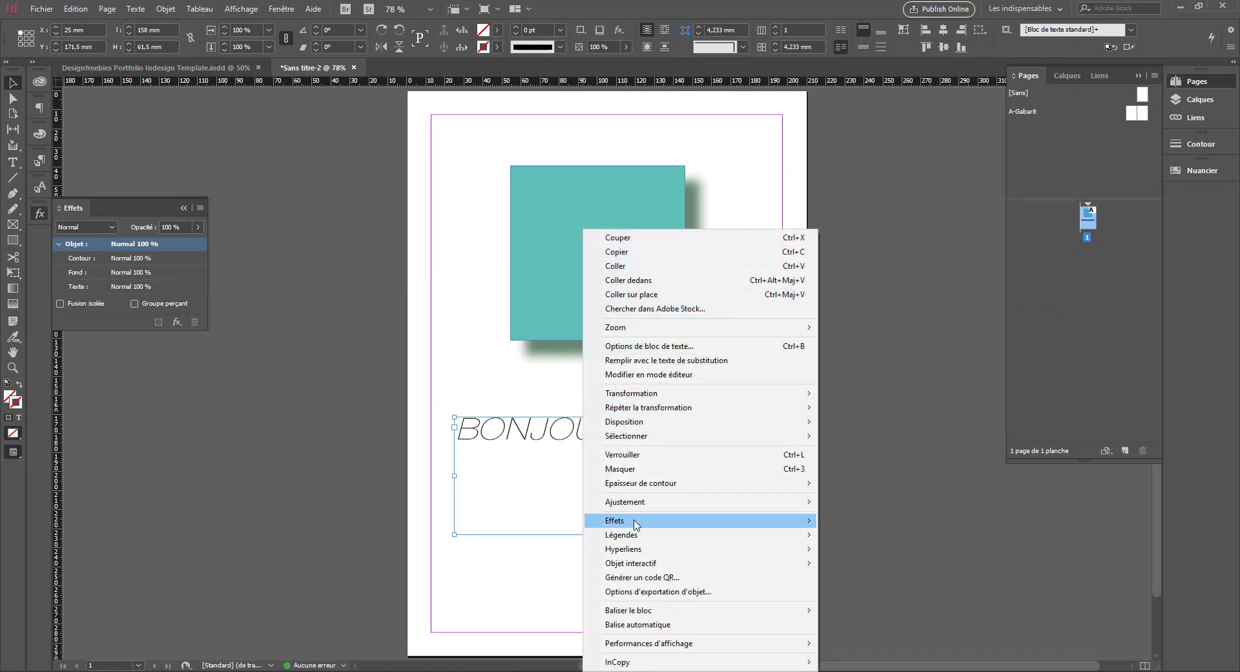
click(434, 473)
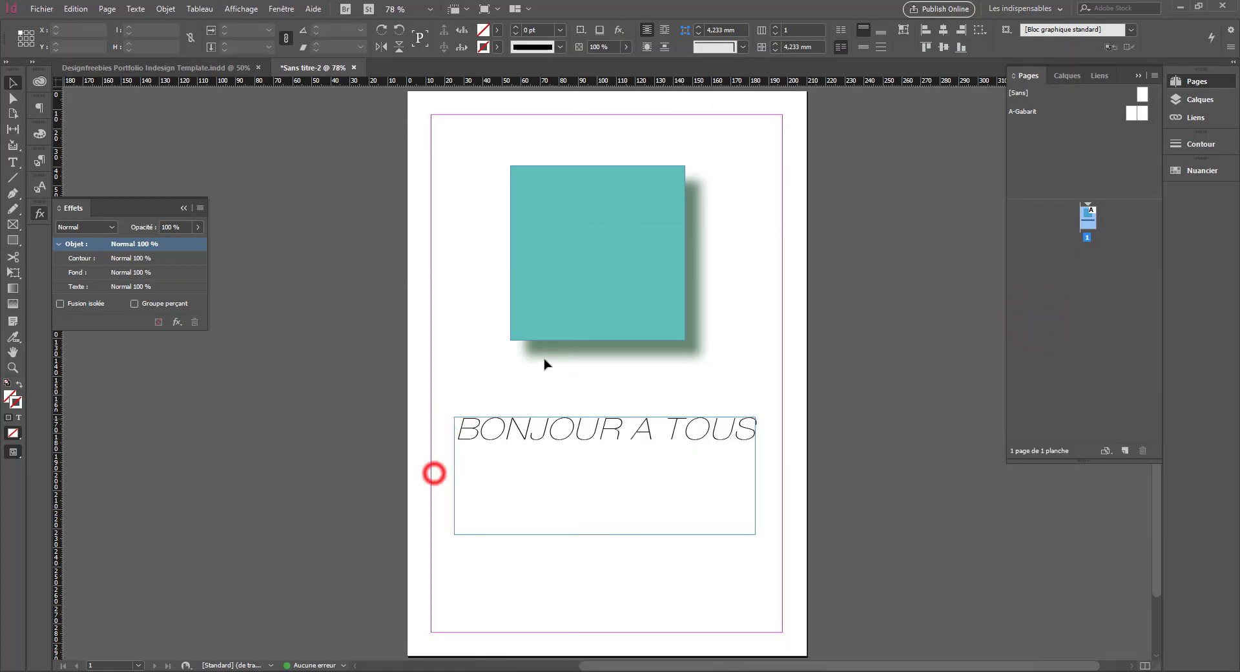
click(476, 431)
double_click(509, 426)
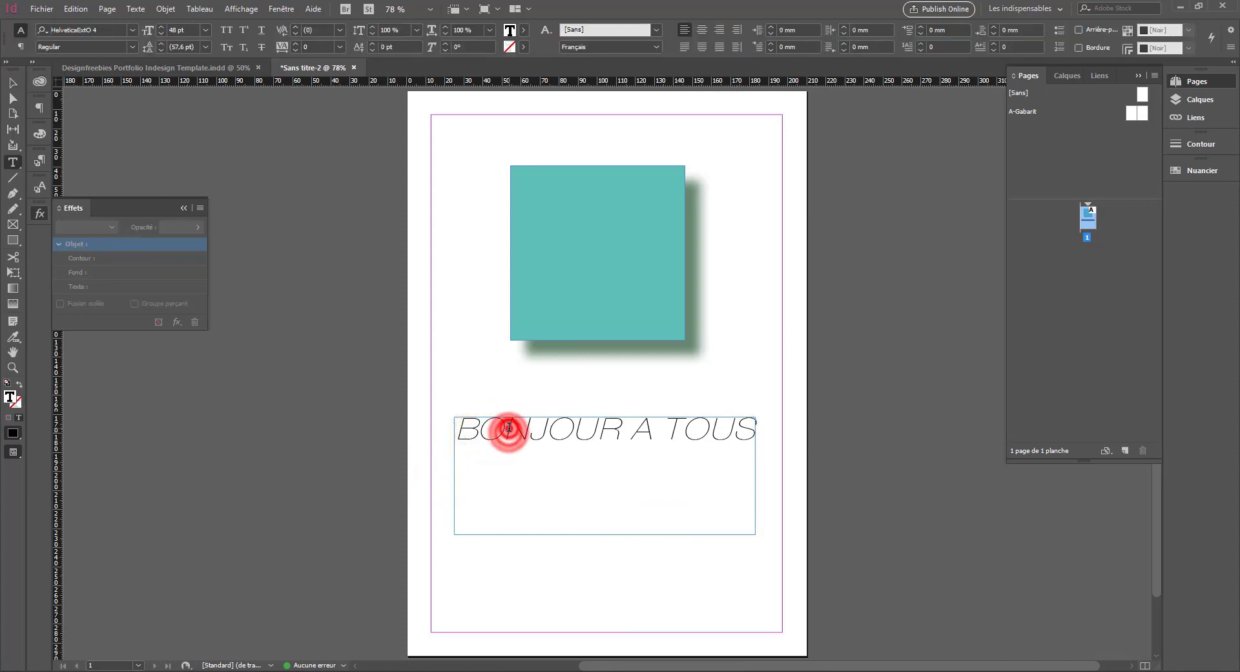
click(460, 428)
shift+click(749, 426)
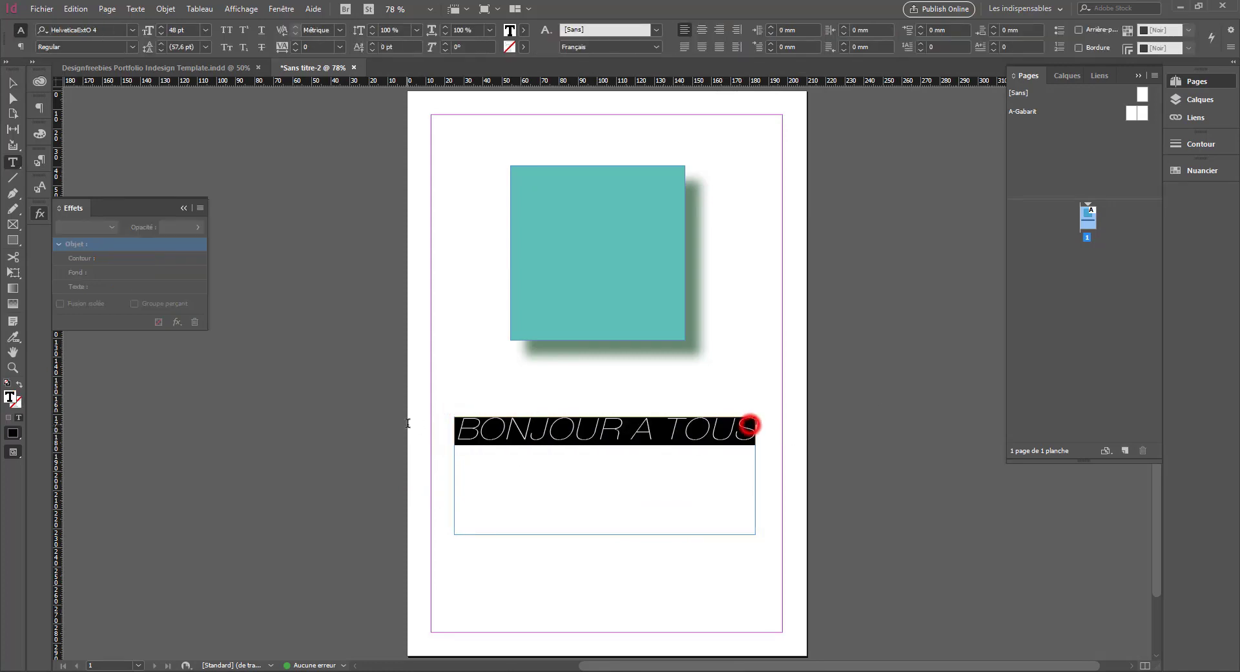
right_click(550, 438)
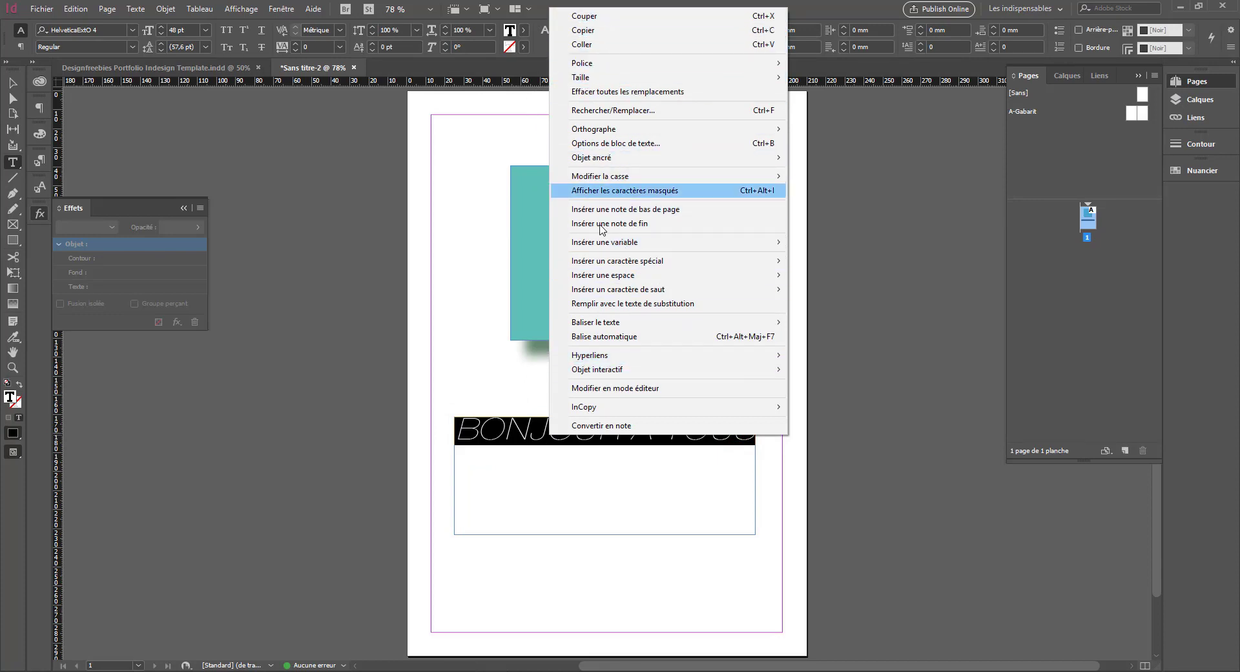
click(466, 426)
triple_click(470, 431)
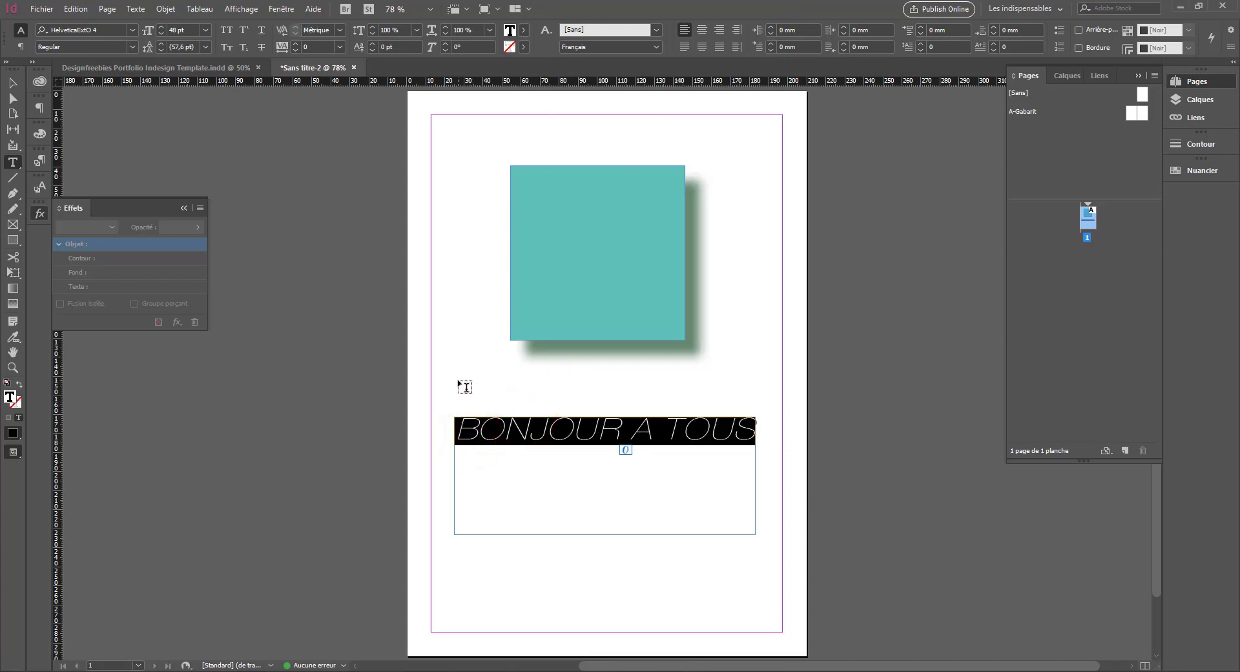
click(529, 442)
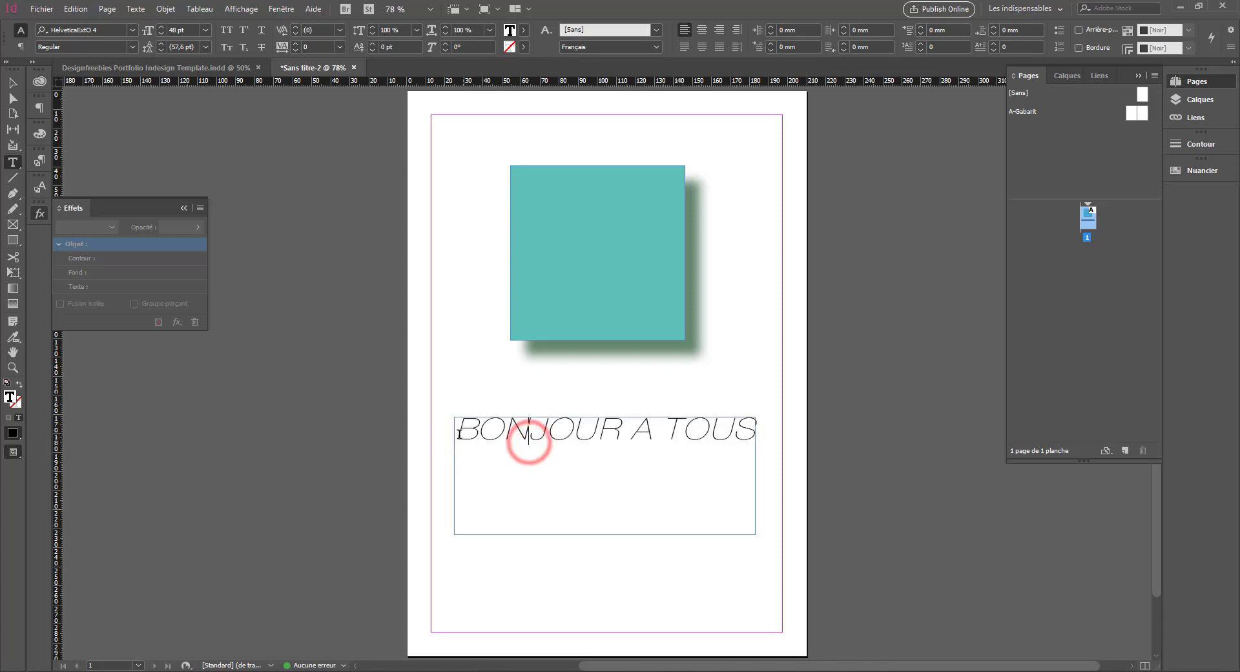
drag(460, 436, 881, 415)
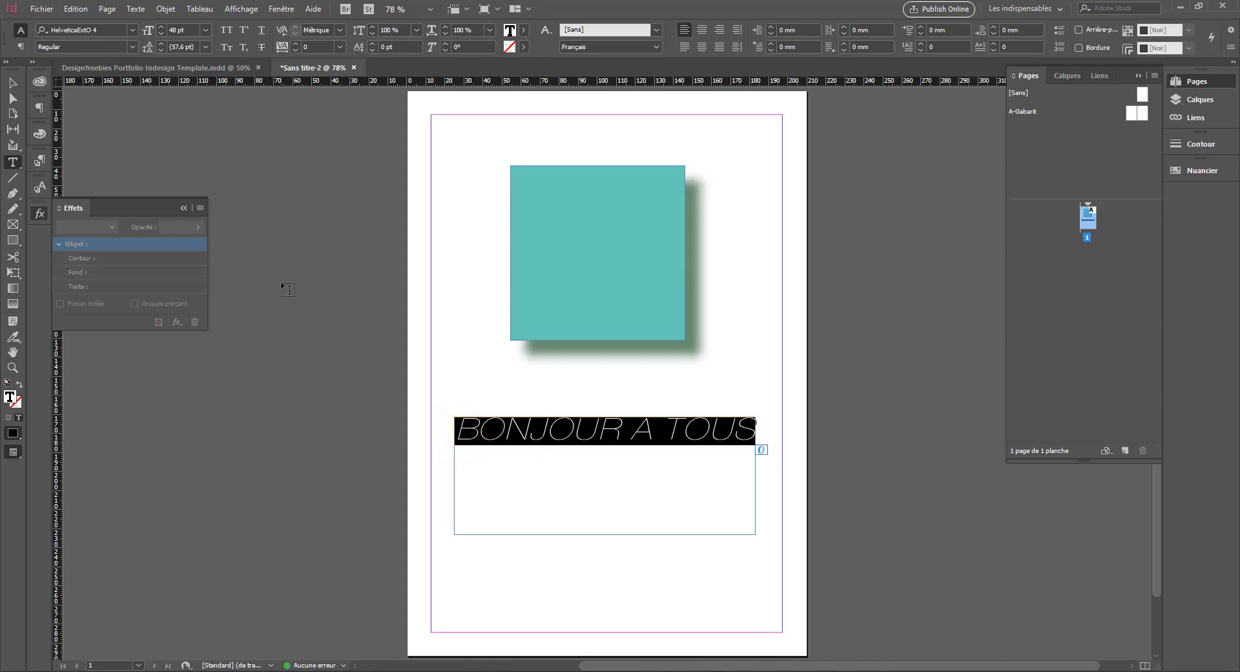
Step: Reselect the text frame as an object and look through its contextual commands and available effects
click(12, 84)
click(342, 277)
click(553, 419)
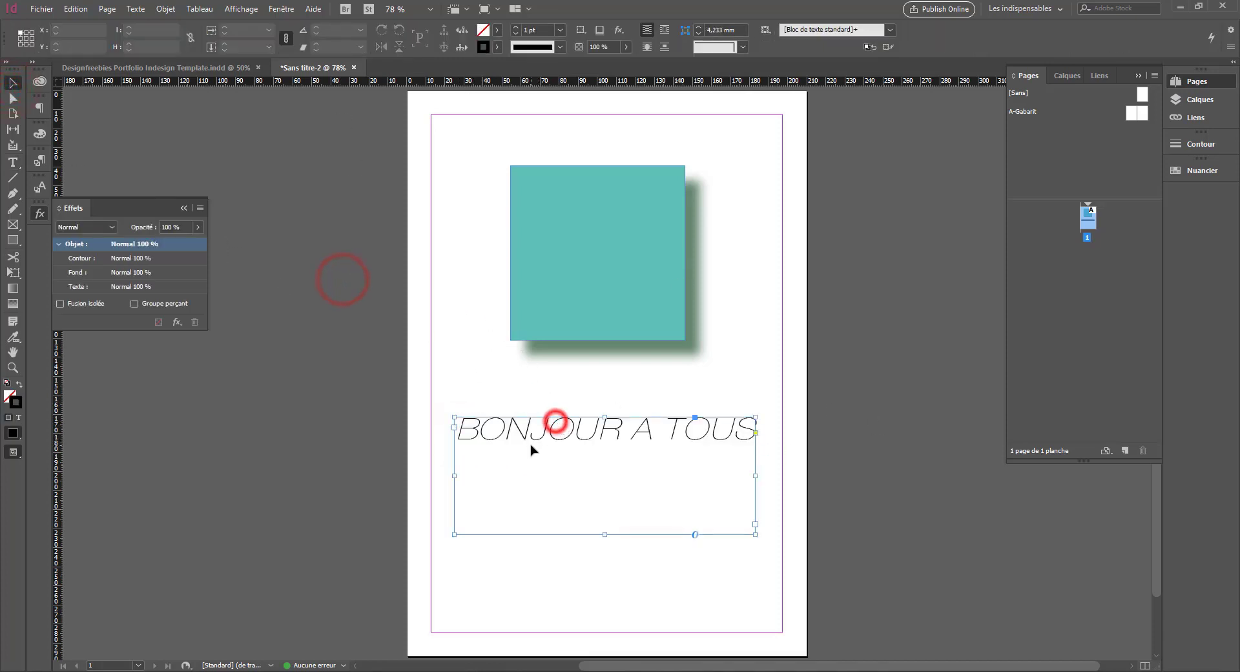
right_click(575, 424)
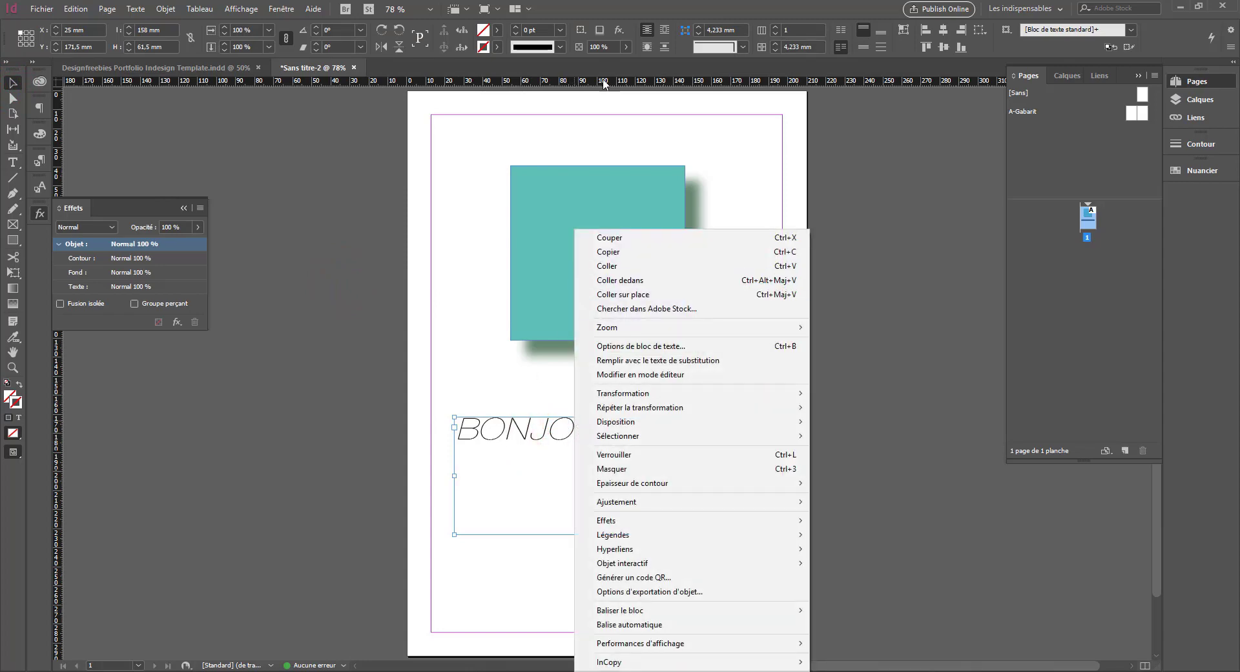
click(620, 32)
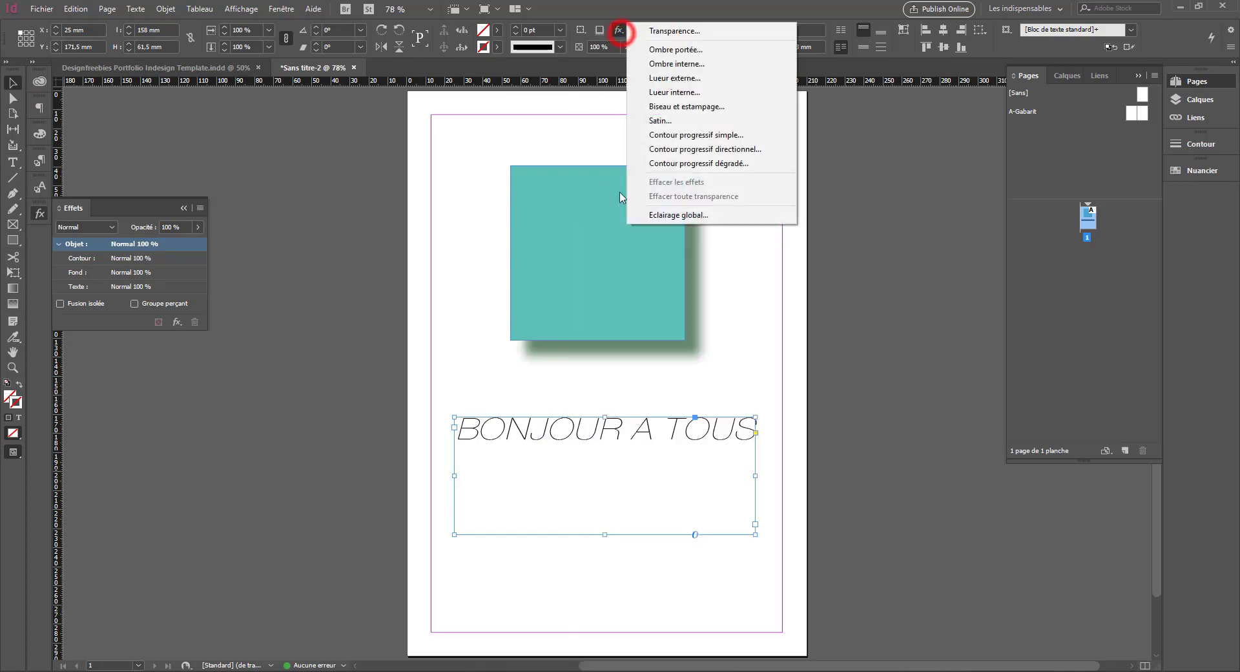
Step: Shorten the text frame to 27,5 mm high and give it a green fill with no stroke
click(601, 535)
drag(600, 535, 603, 469)
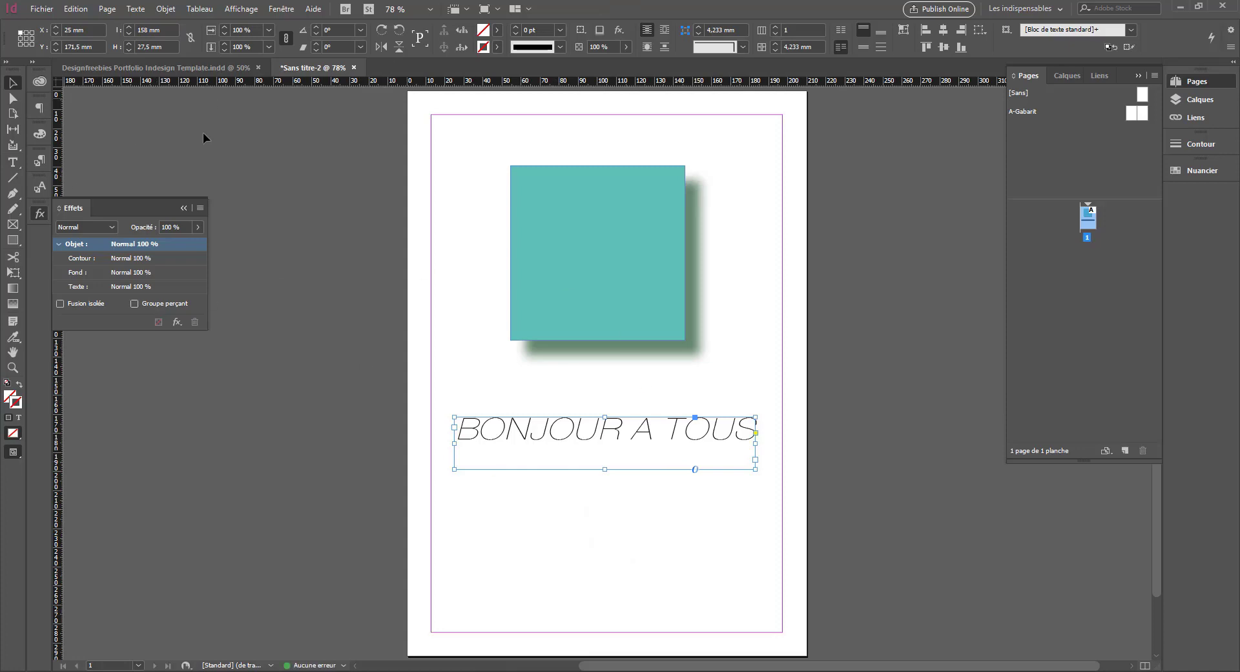
click(39, 134)
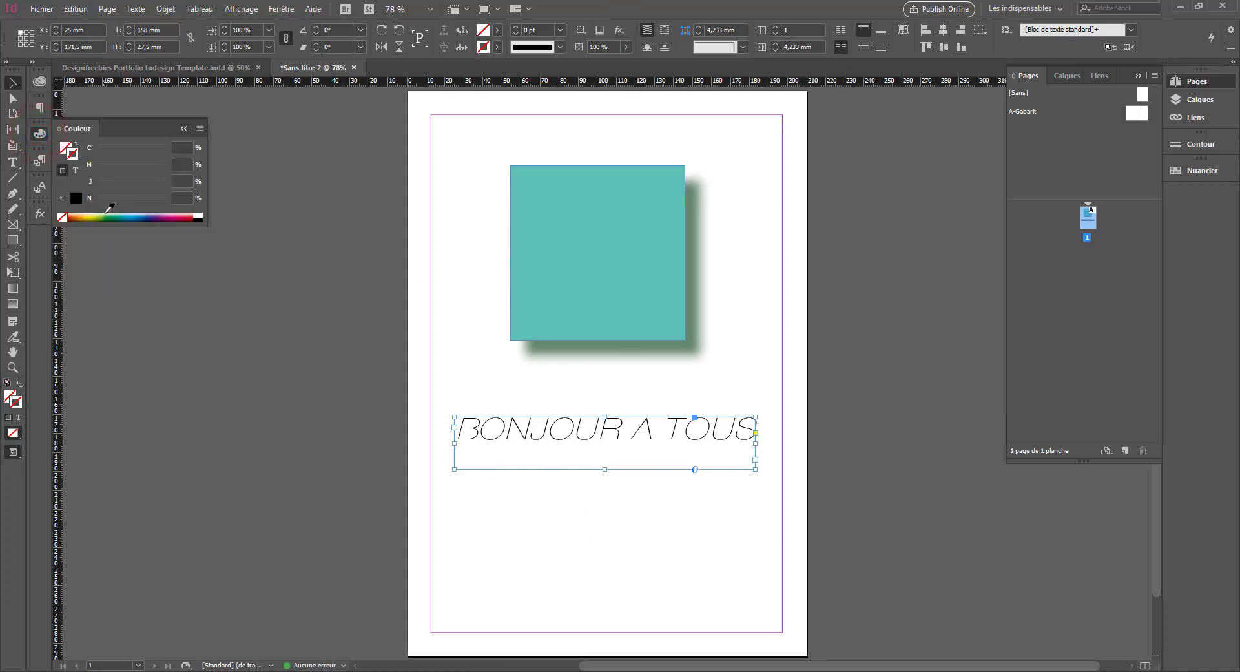
click(105, 218)
click(21, 384)
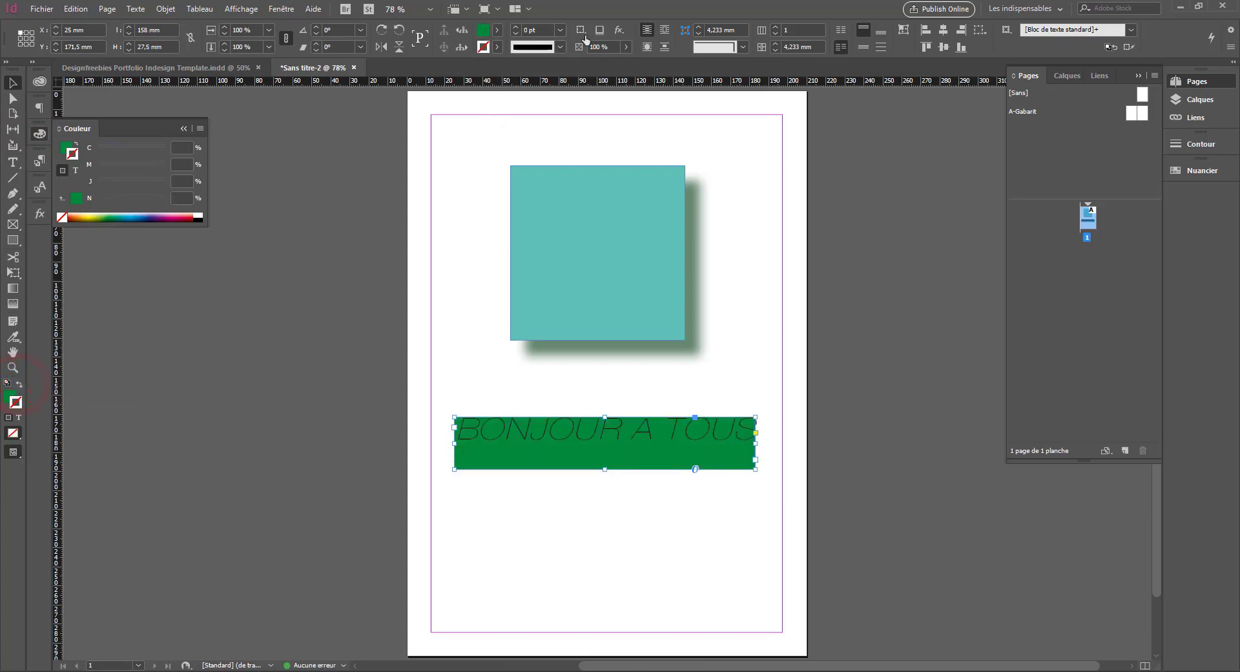
Step: Apply the default drop shadow to the green text frame and inspect the frame with the Direct Selection tool
click(600, 30)
click(12, 100)
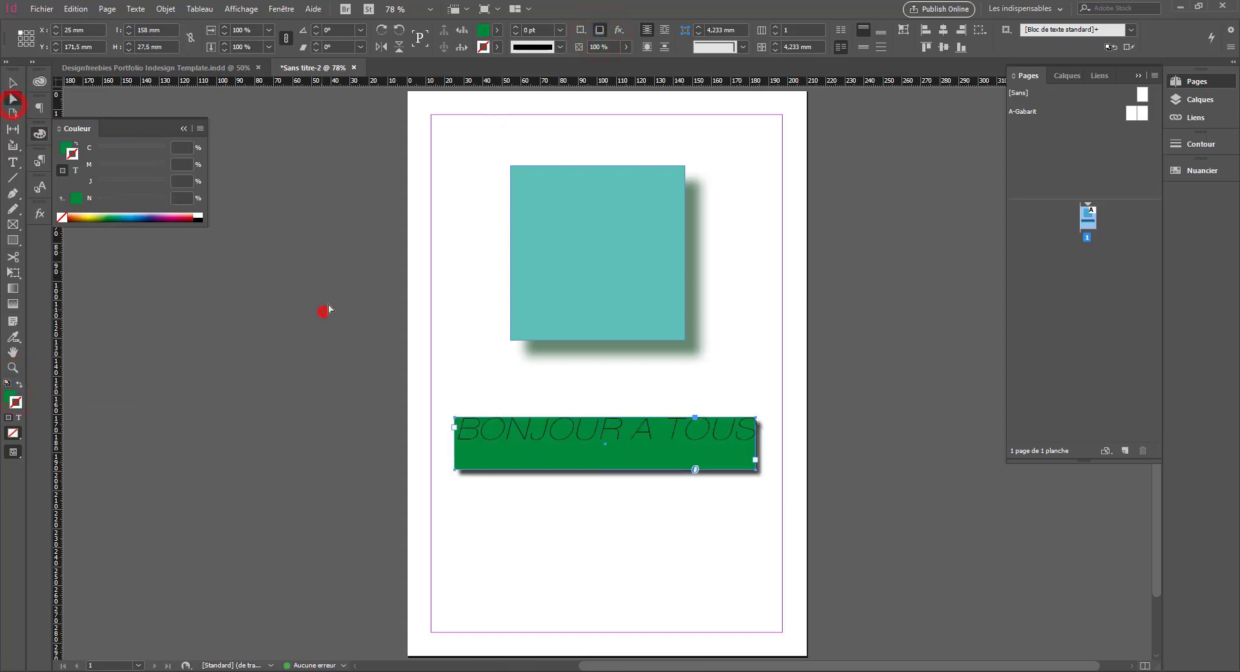
click(324, 311)
click(583, 441)
double_click(506, 469)
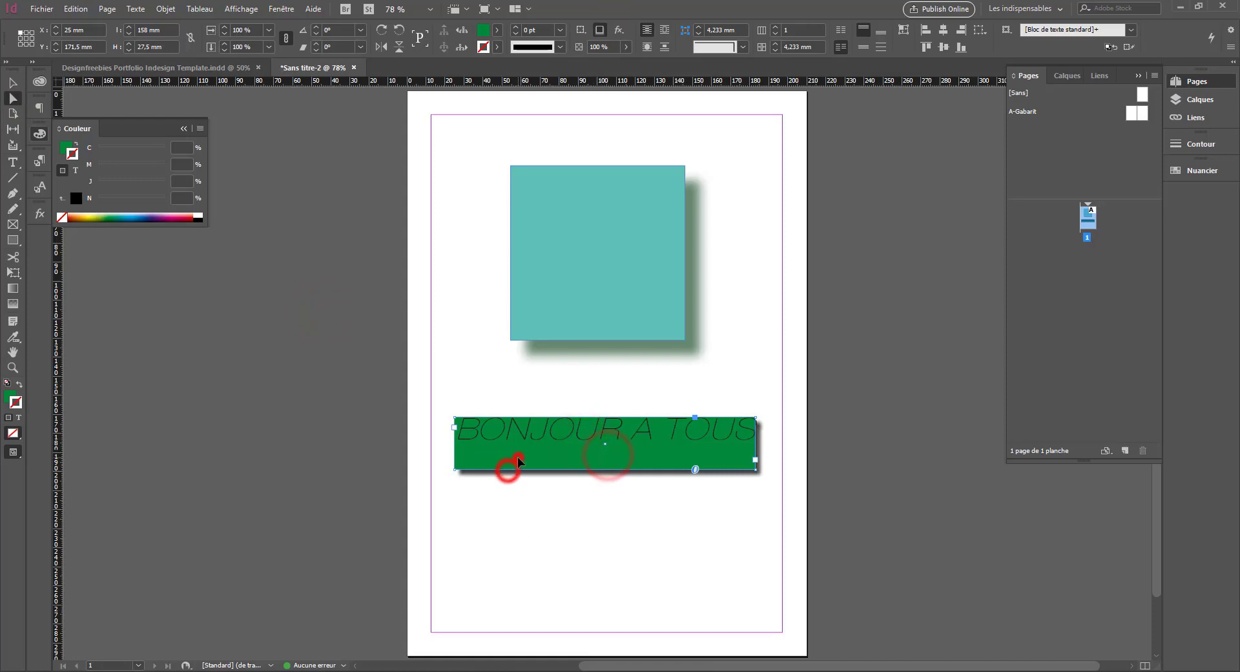
Step: Try selecting only the text inside the green frame, and return to selecting the whole frame
click(544, 428)
drag(744, 432, 459, 436)
double_click(587, 438)
triple_click(588, 438)
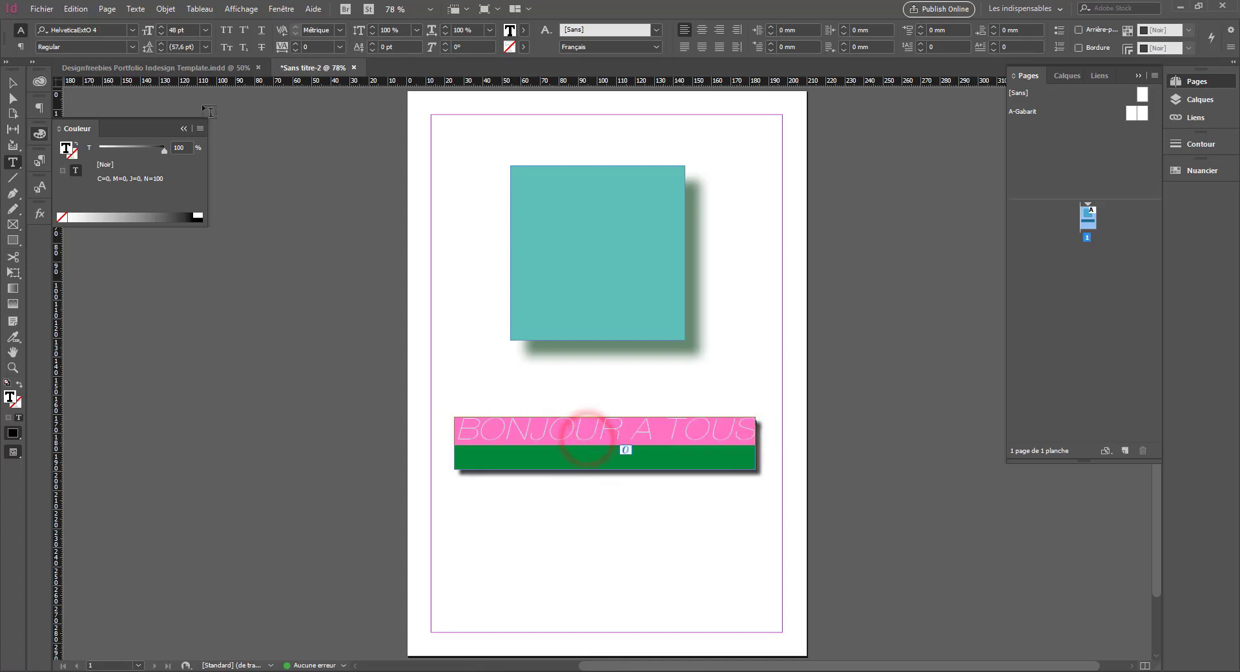
click(13, 82)
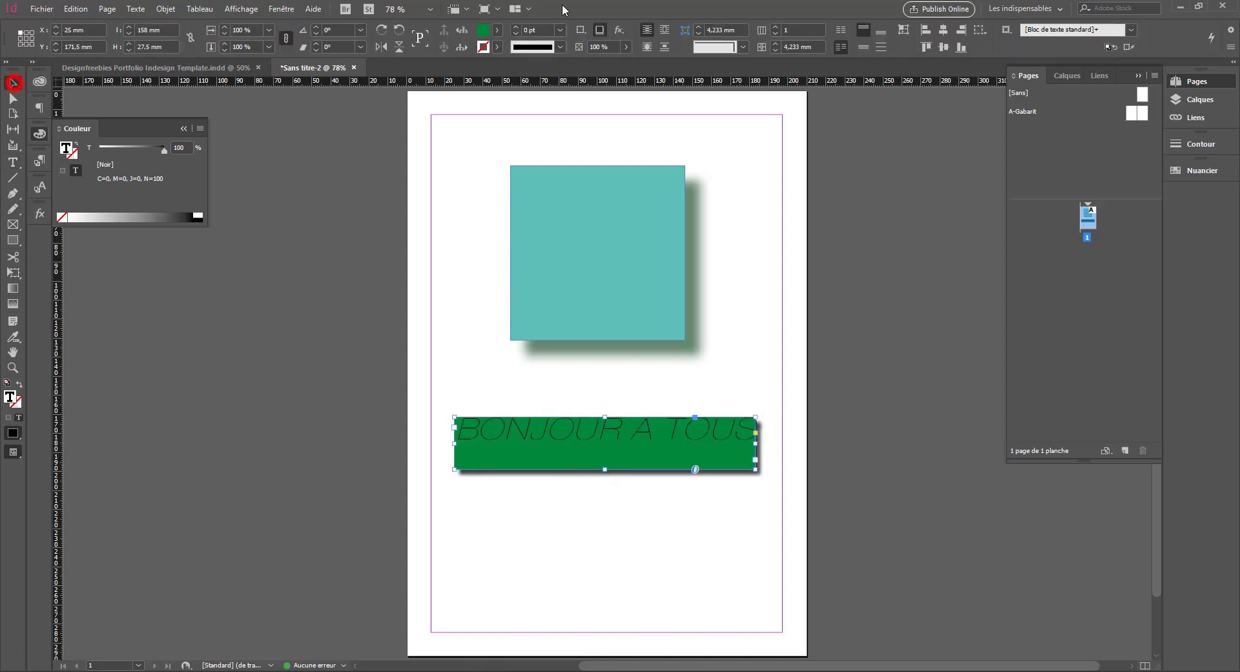
Step: Centre the text vertically within the green frame and deselect it
click(878, 37)
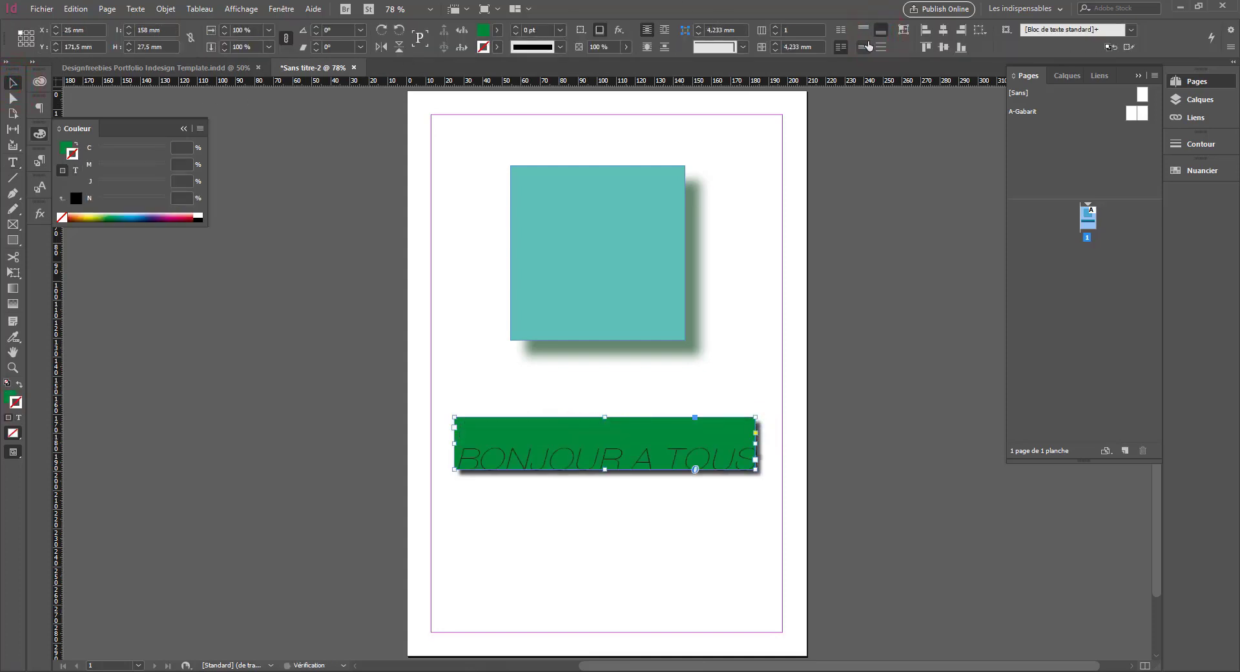
click(862, 47)
click(357, 240)
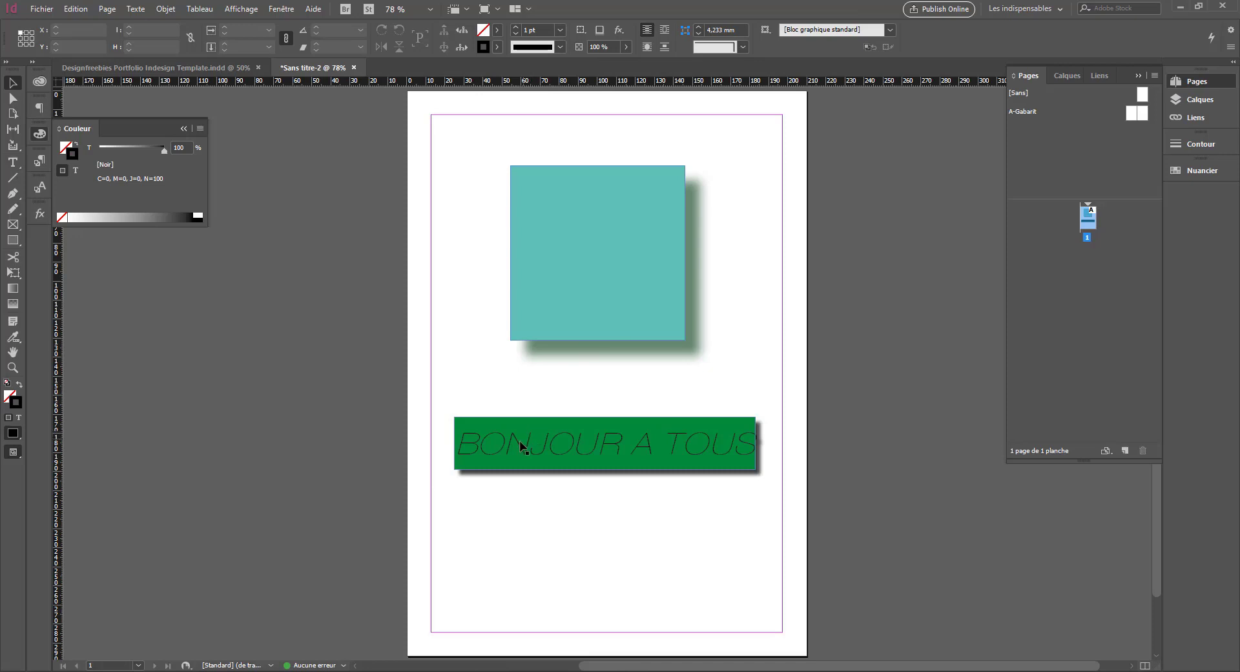
Step: Swap the text frame's green fill to its stroke, leaving no fill, and remove its drop shadow
click(700, 441)
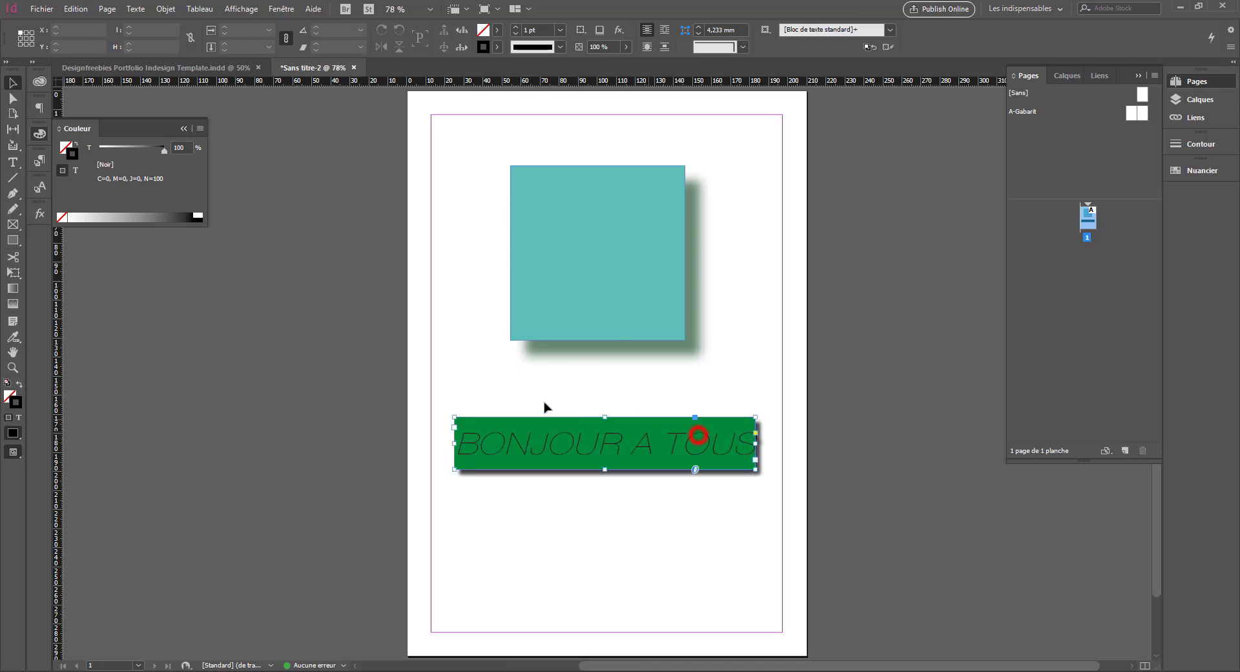
click(20, 384)
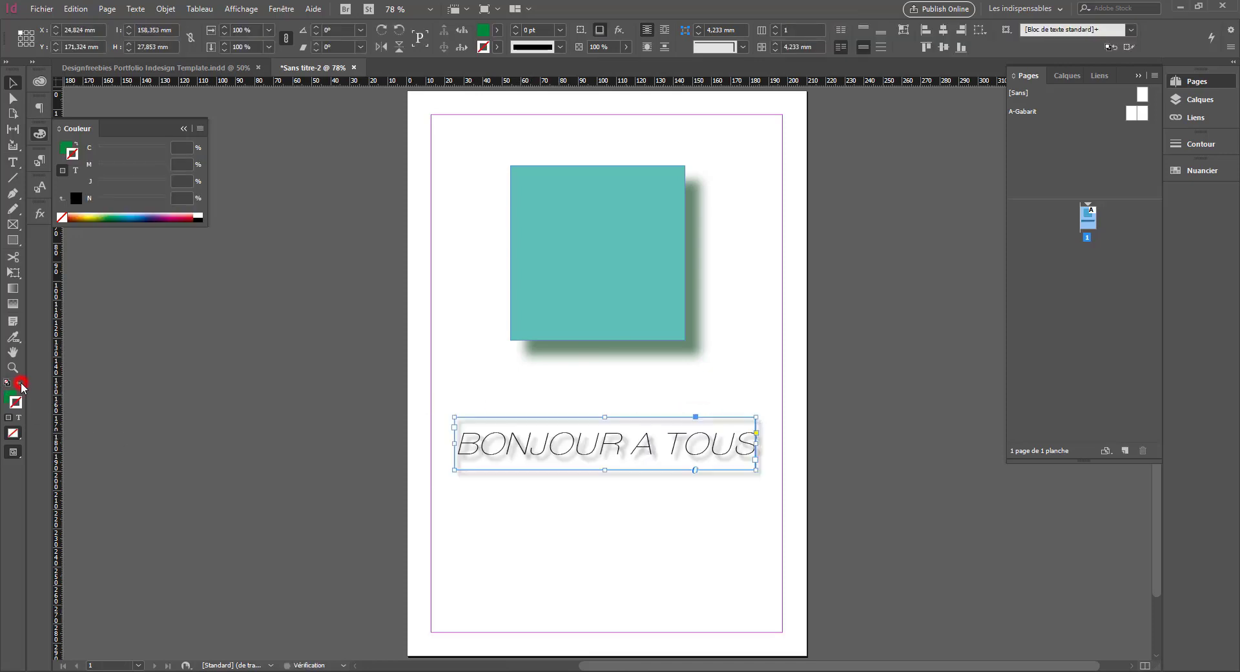
click(268, 386)
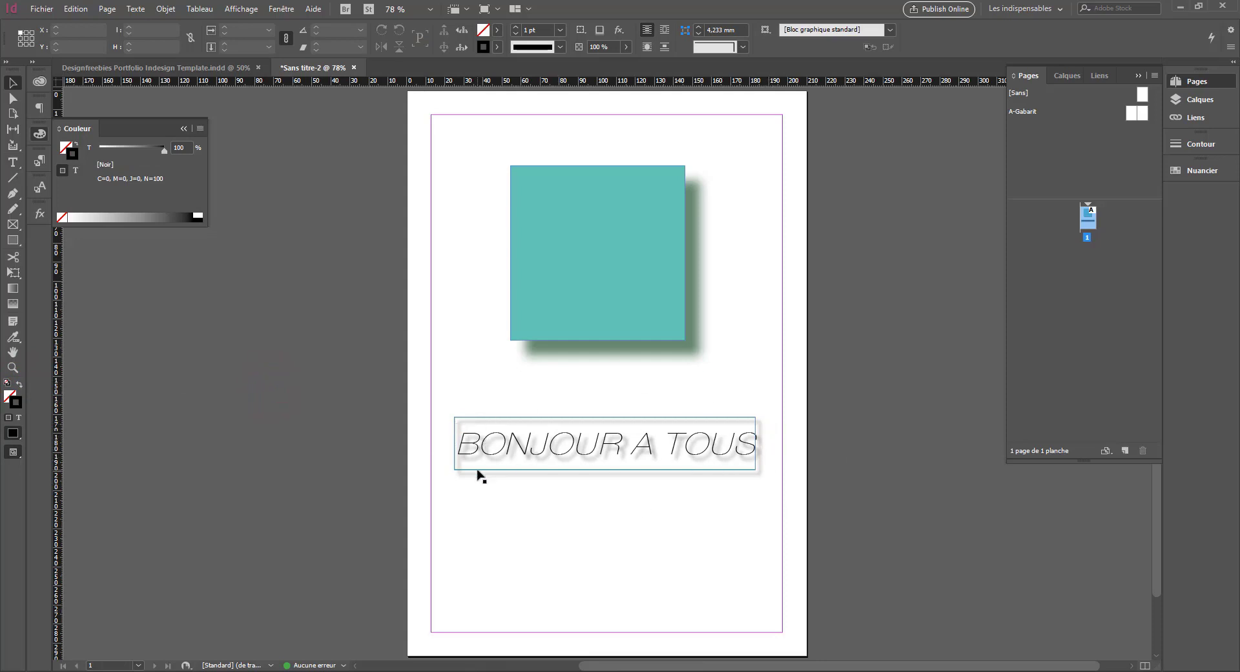
click(536, 451)
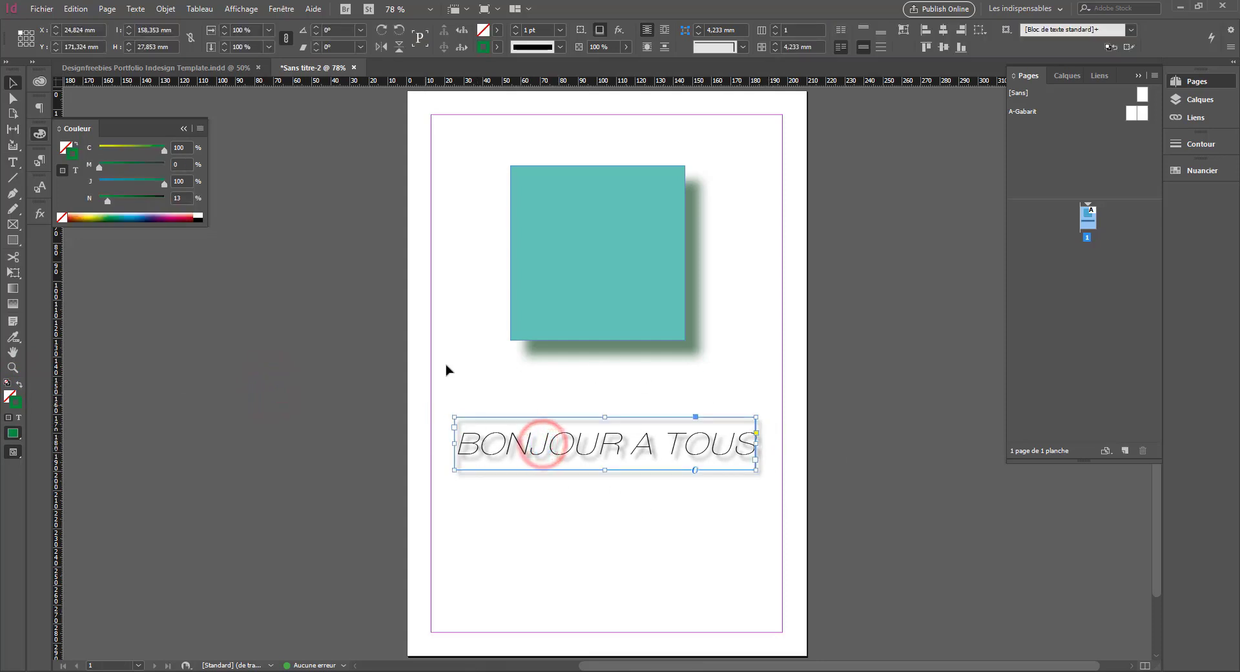
click(602, 31)
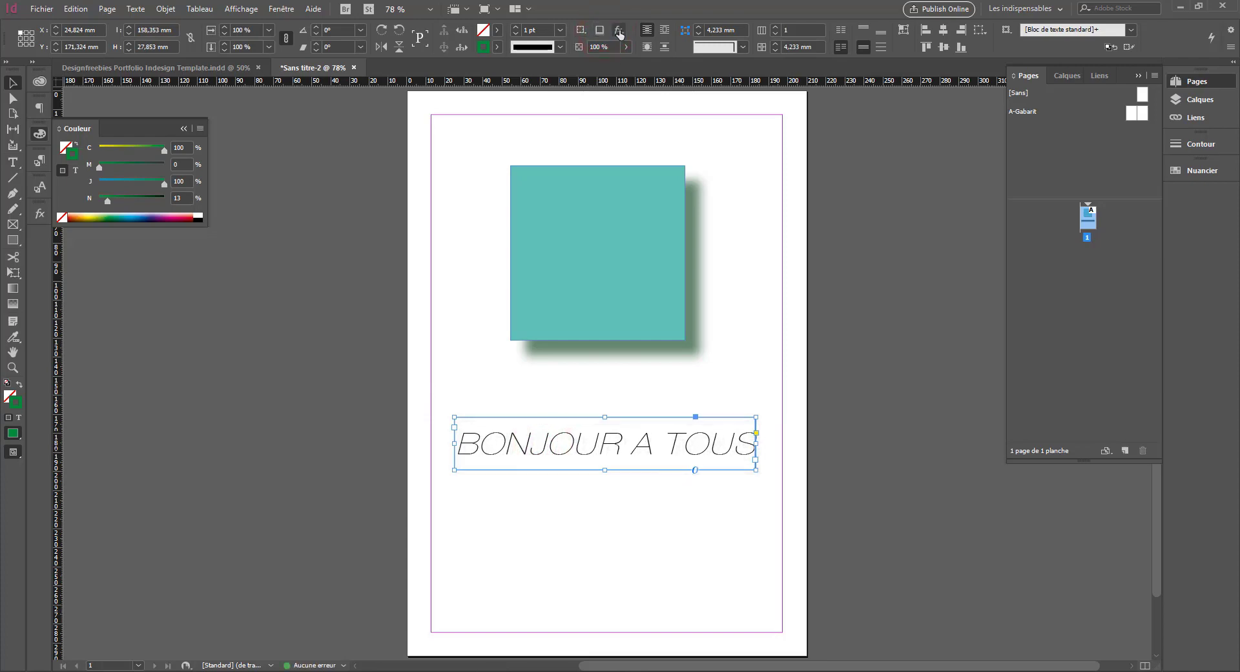
Step: Add a drop shadow to the outlined text frame through the effect settings and set its size to 1 mm
click(619, 30)
click(659, 51)
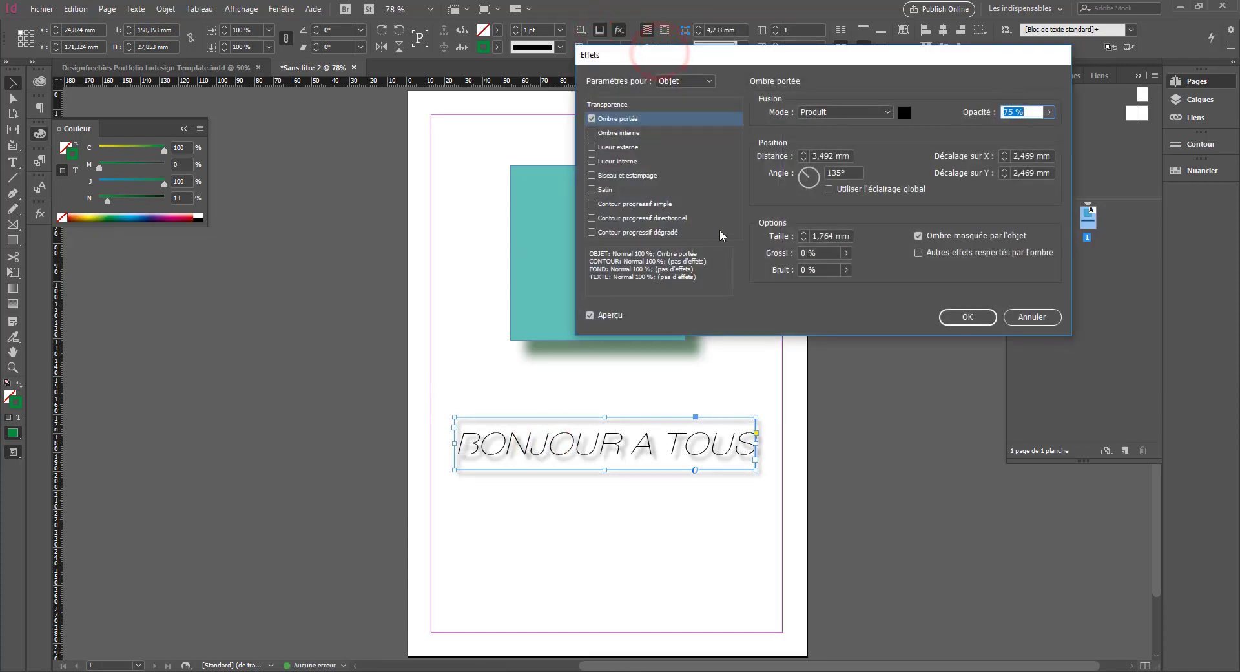
click(804, 238)
click(804, 239)
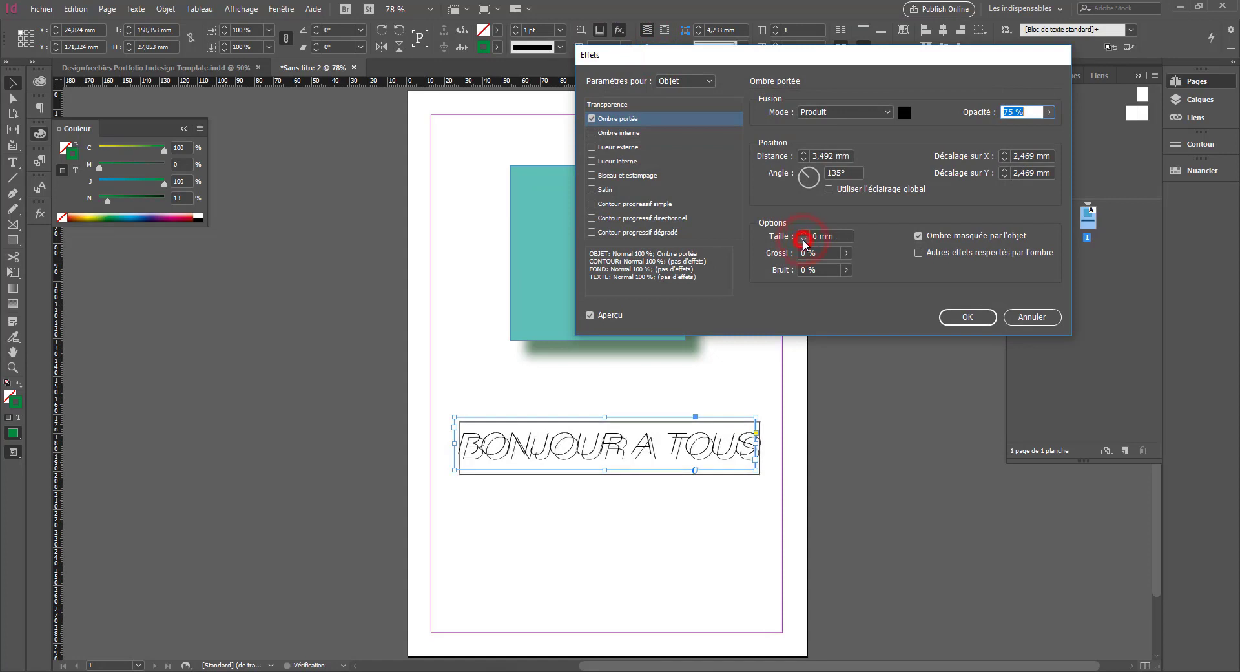
click(805, 238)
click(806, 238)
click(804, 234)
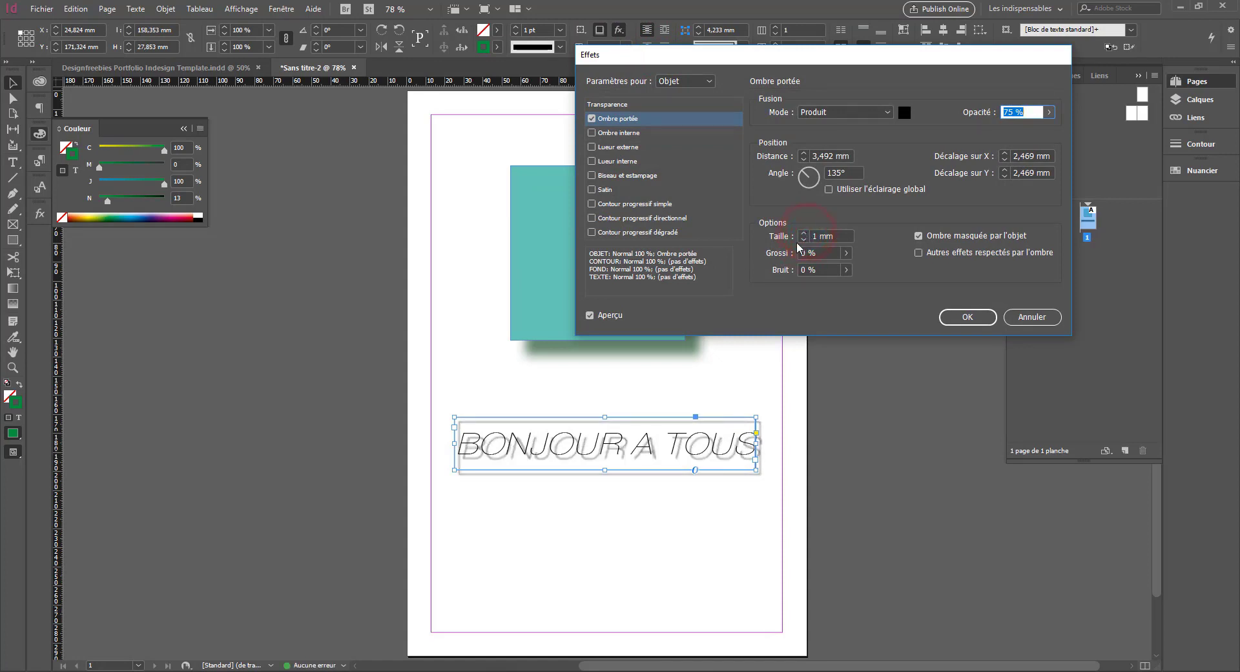
Step: Set the spread of the outlined text frame's drop shadow to 17%
drag(839, 252, 804, 260)
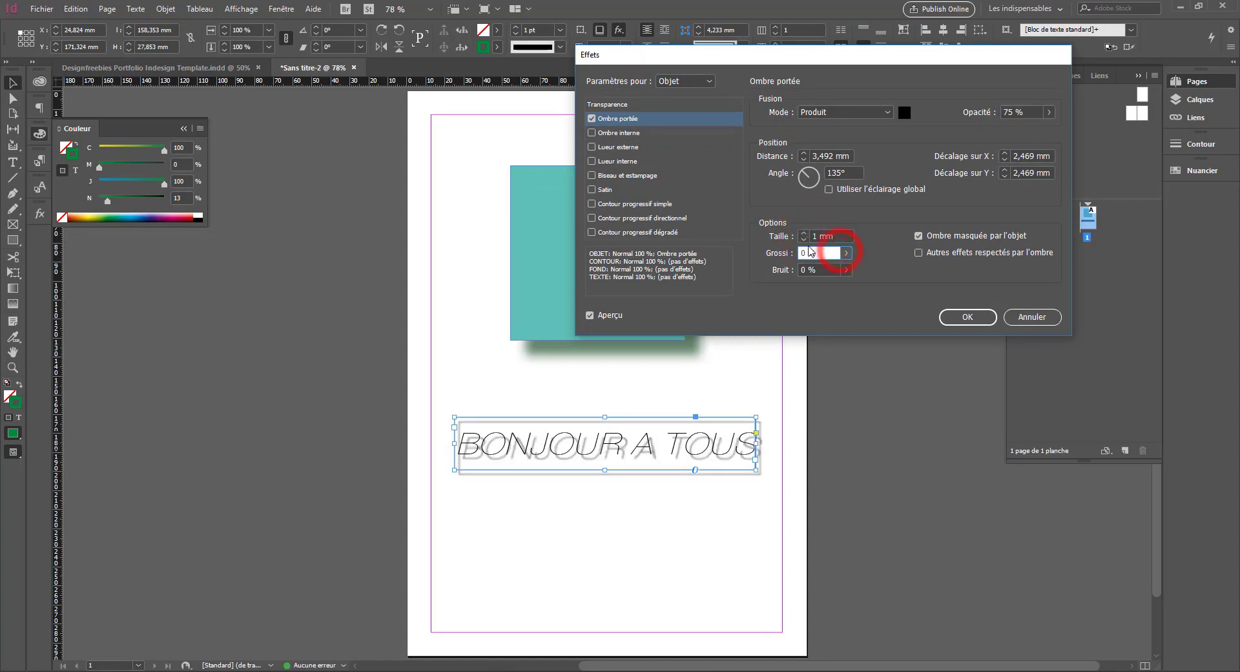
text(1)
text(0)
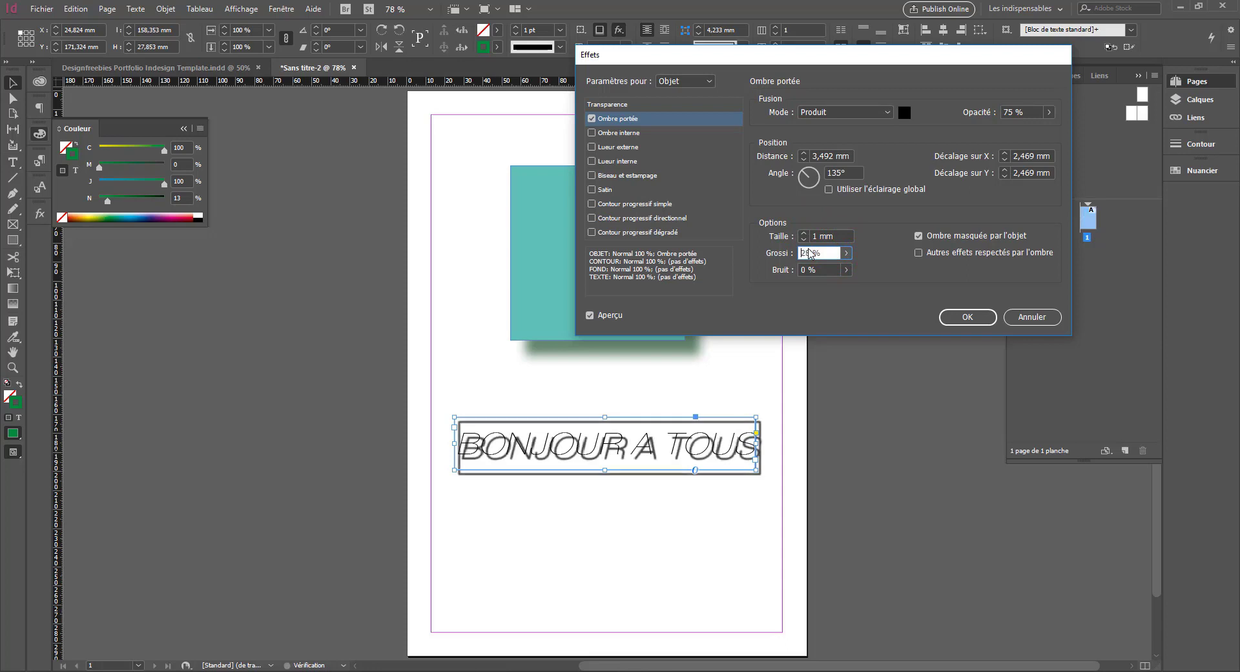
scroll(811, 254, down, 13)
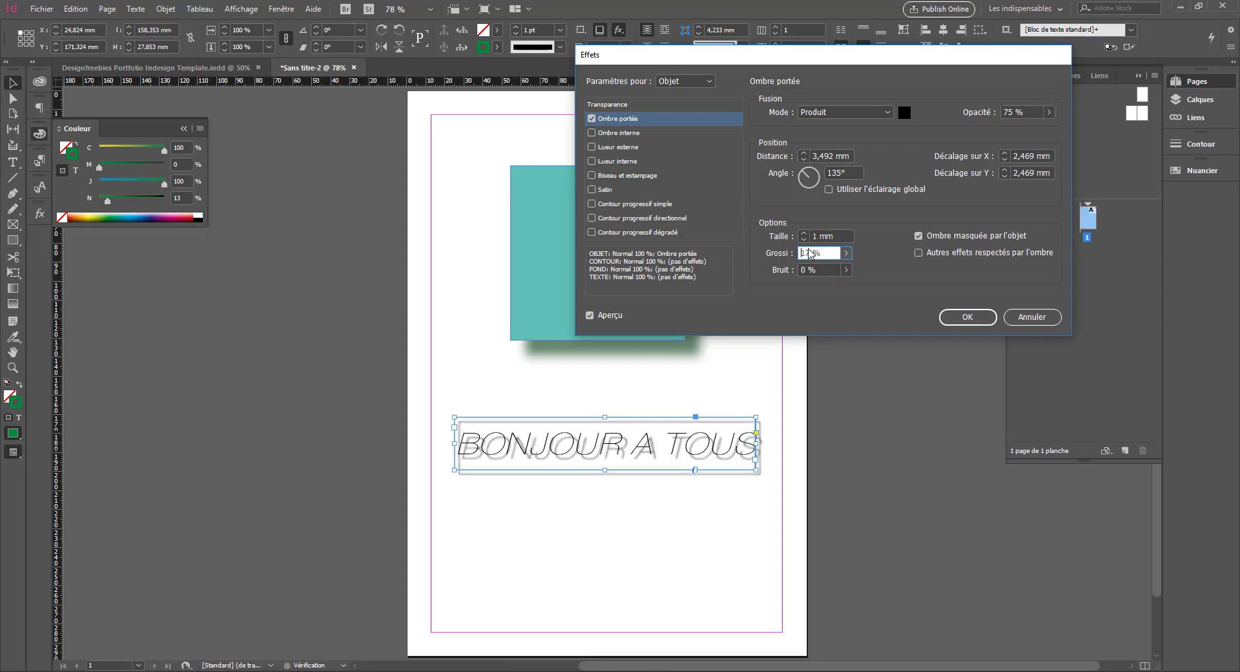
Step: Offset the drop shadow 6 mm in X and 21 mm in Y, turn its angle to 129°, and apply the effect
click(1004, 153)
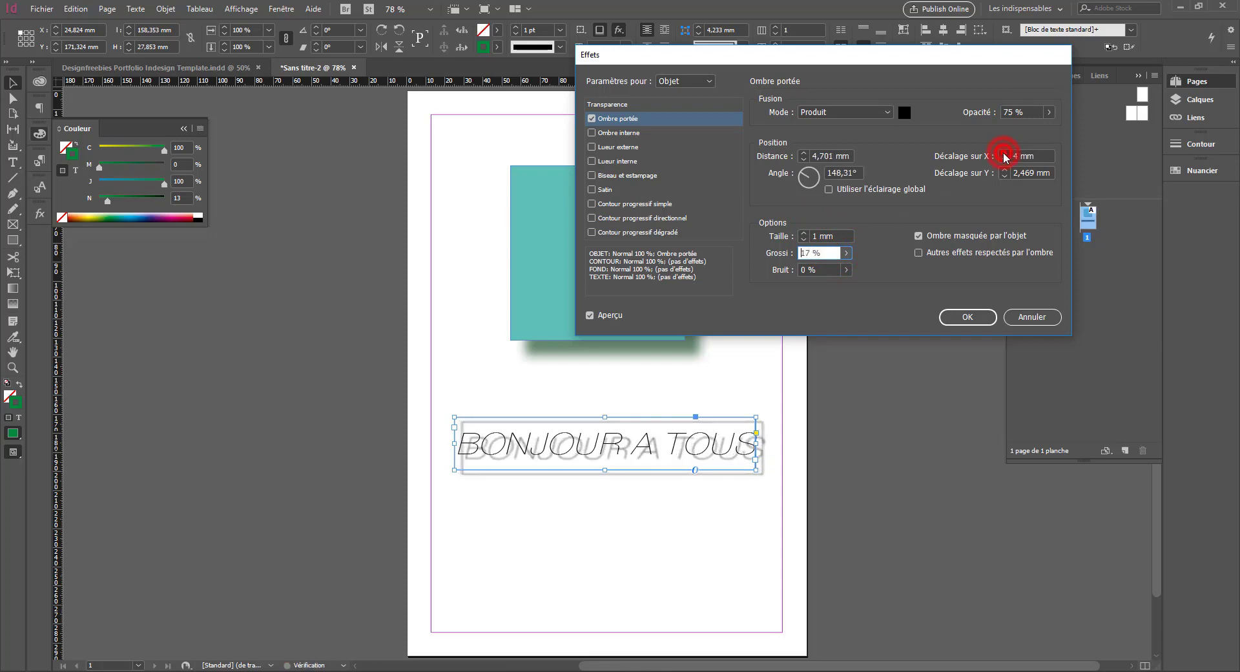
click(1005, 174)
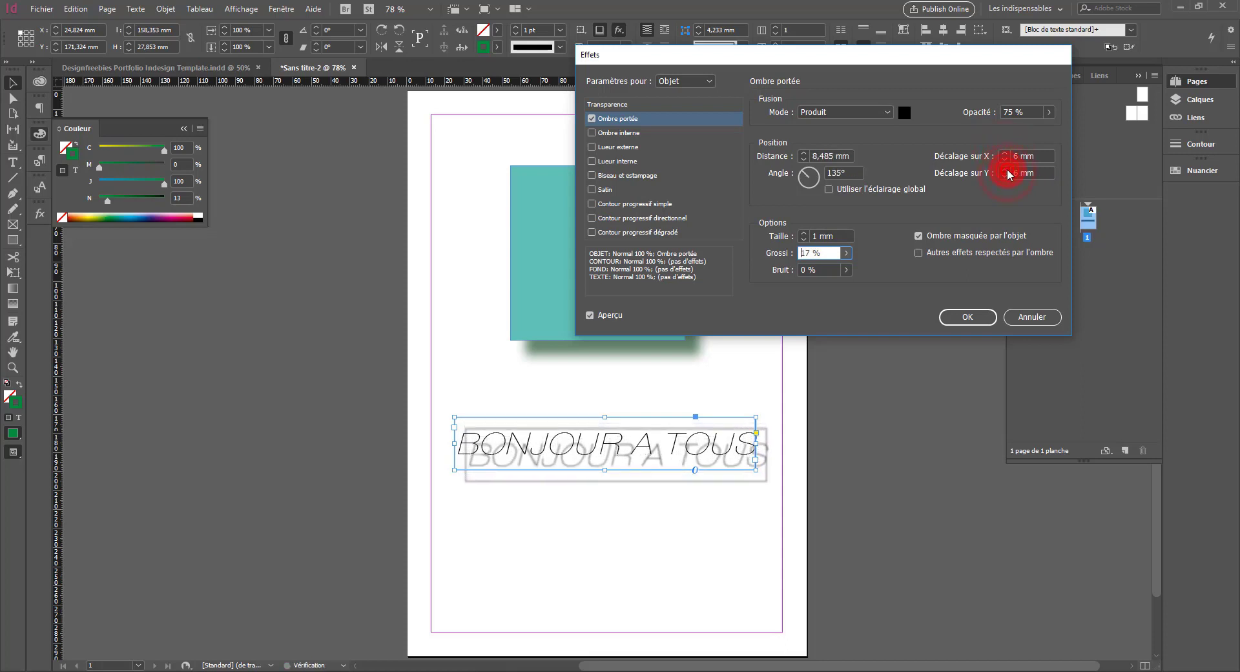
click(1005, 173)
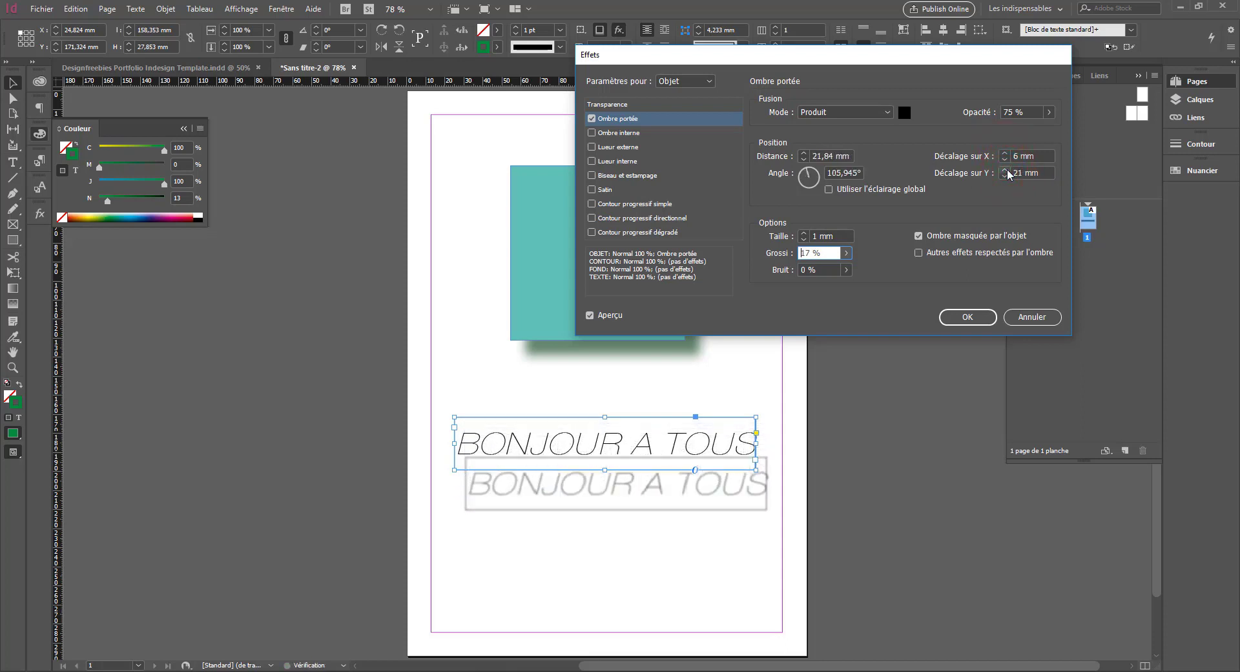
click(1005, 173)
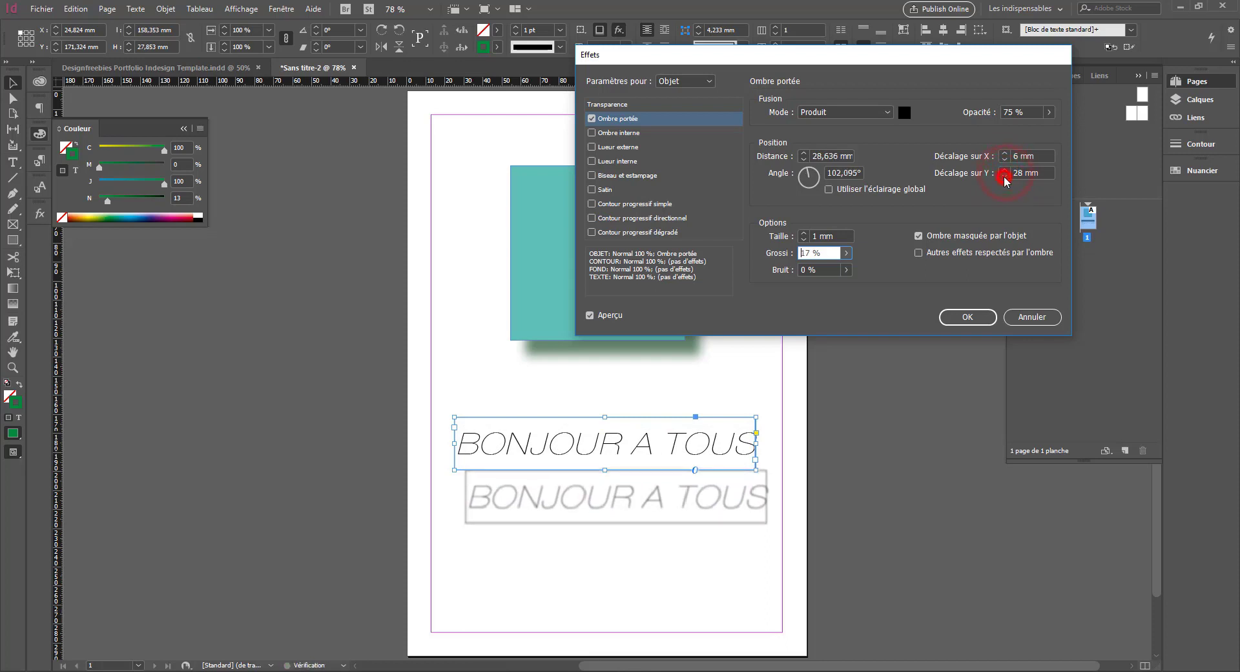
click(1005, 179)
click(1005, 178)
click(1005, 178)
click(1005, 179)
click(1005, 179)
click(1005, 179)
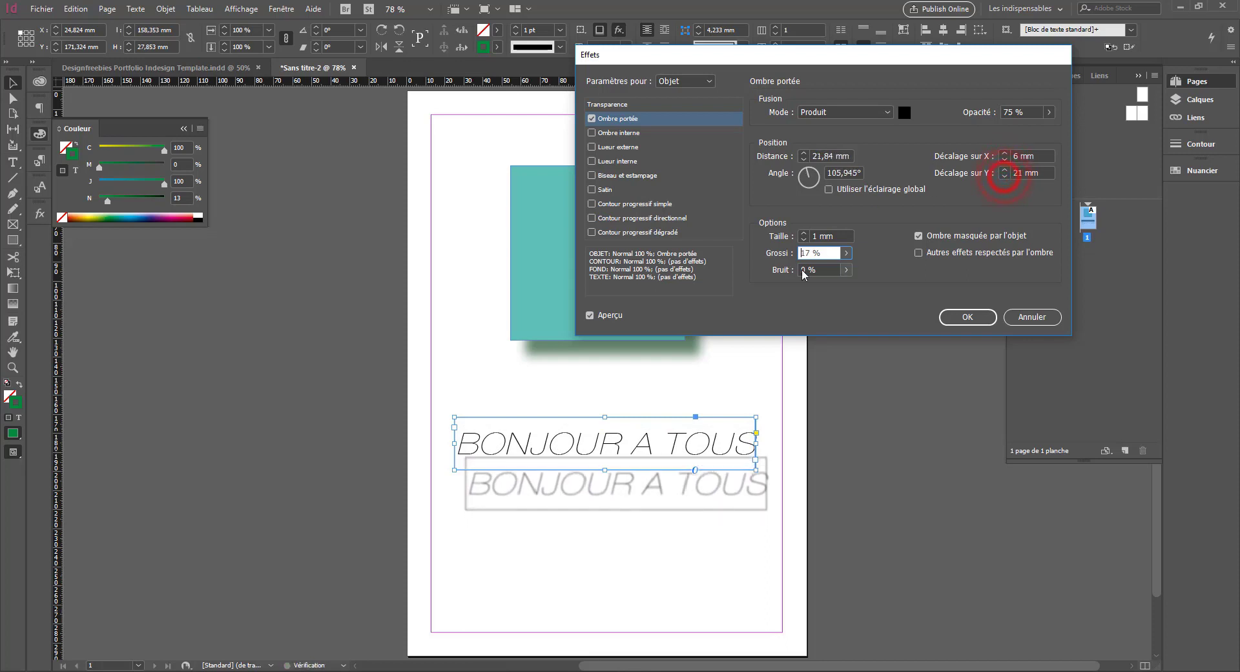
drag(816, 175, 785, 150)
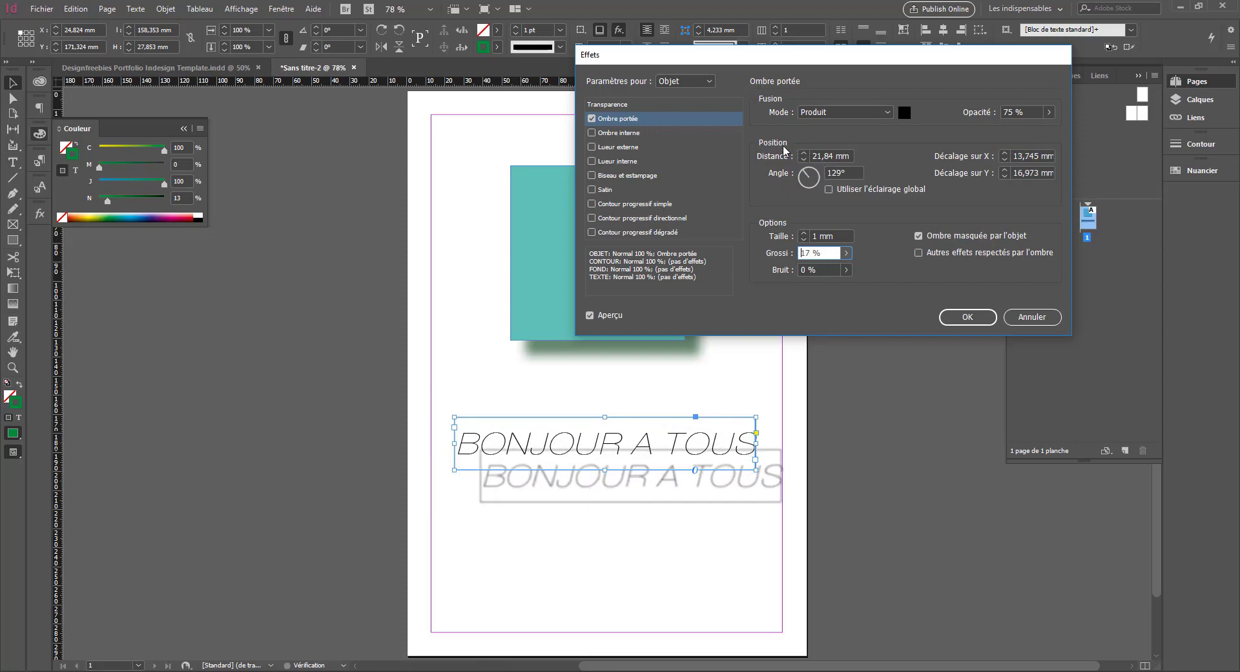
click(950, 316)
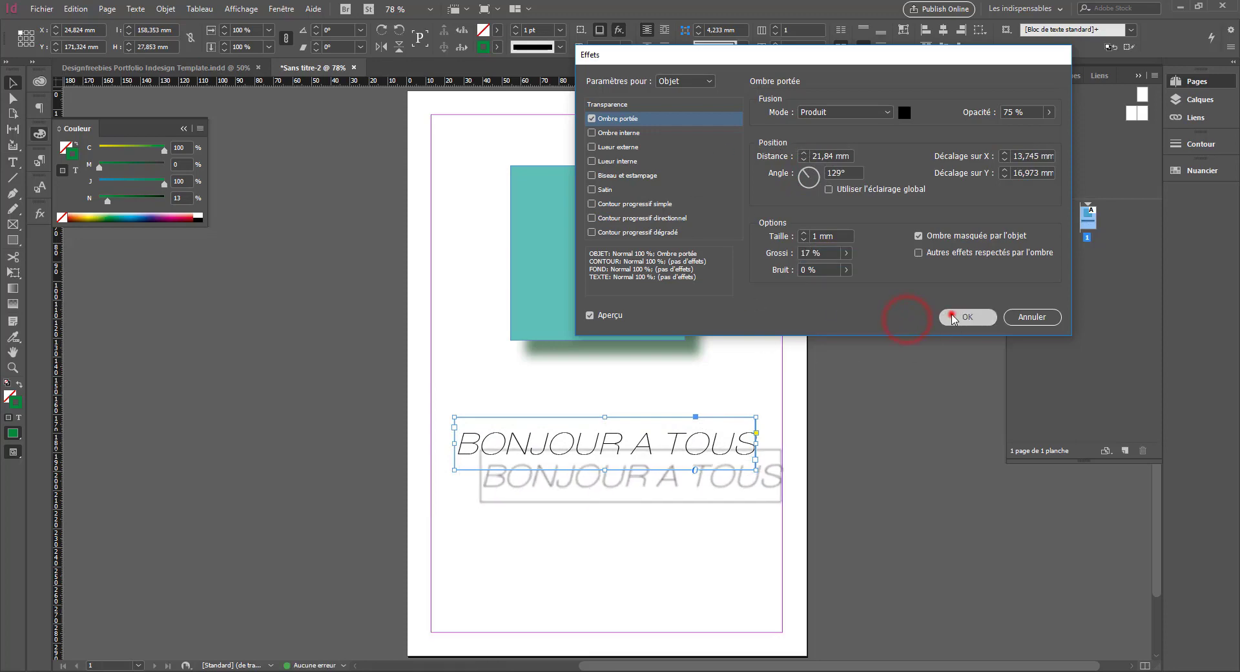
Step: Move the "BONJOUR A TOUS" frame down the page to about X 21 mm, Y 195.5 mm, and deselect it
drag(655, 449, 653, 517)
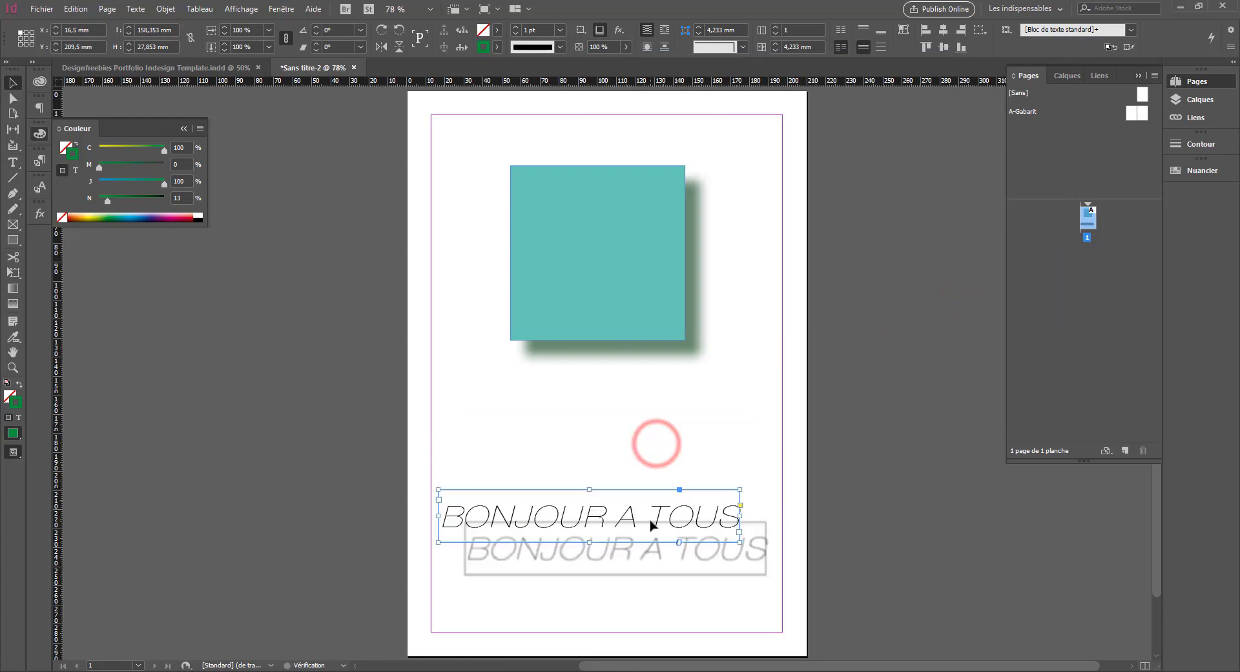
click(311, 470)
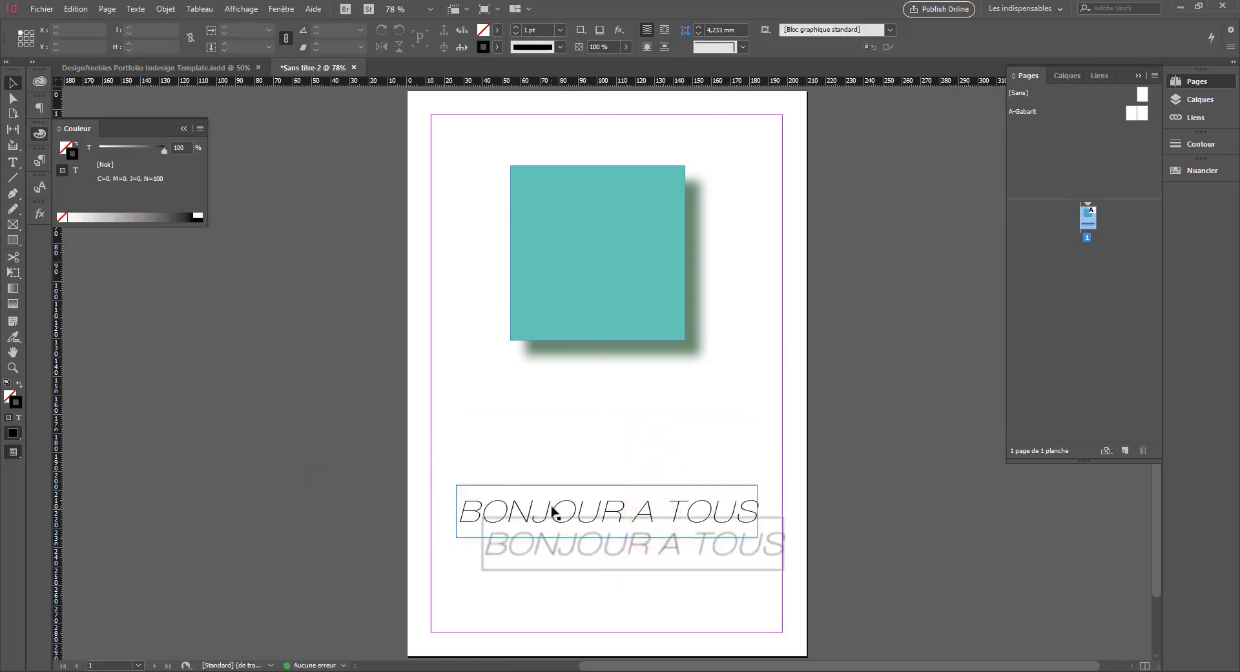
drag(553, 510, 552, 489)
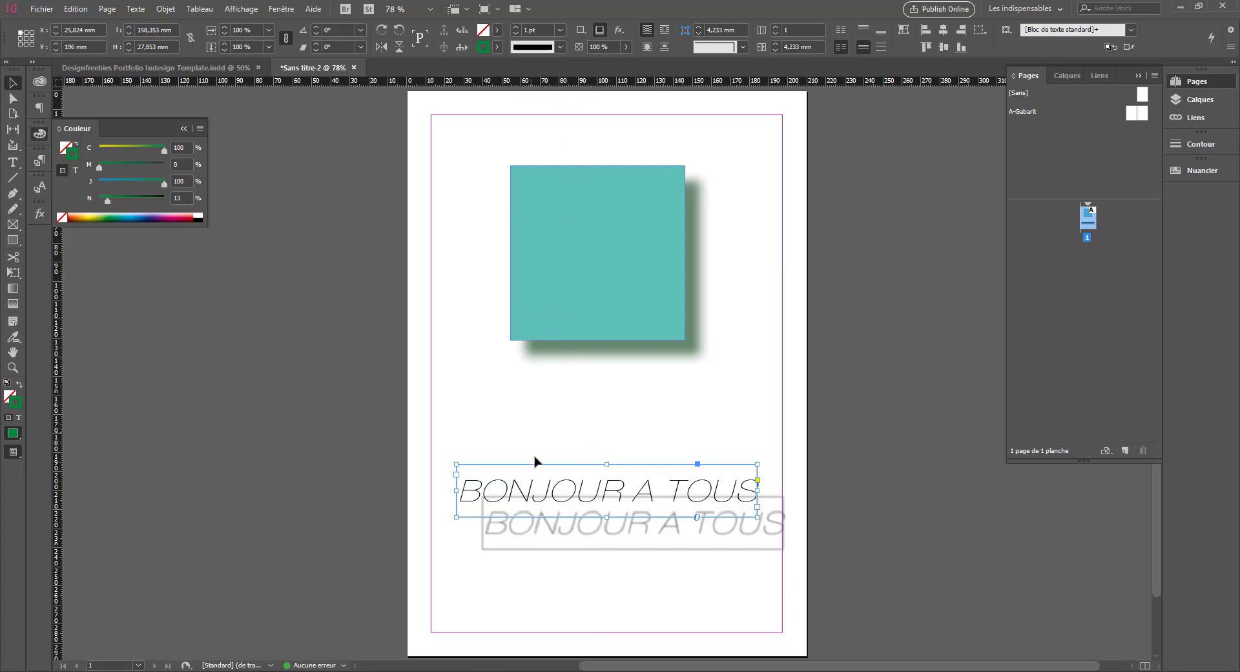
drag(576, 479, 569, 476)
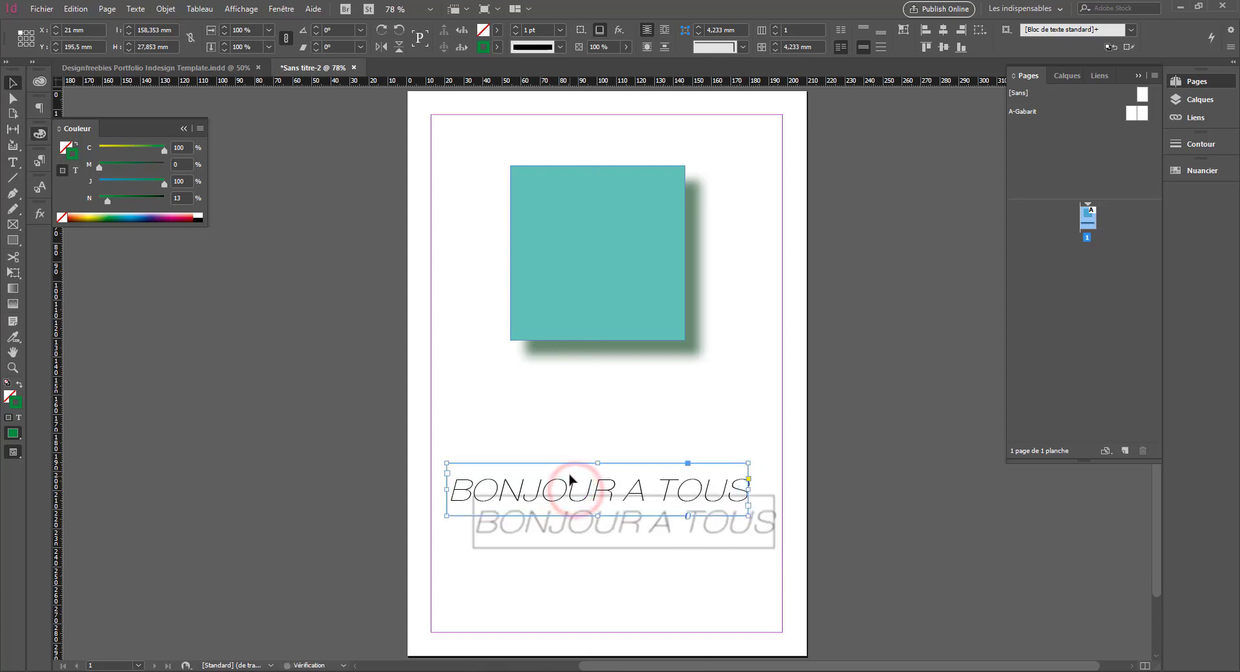
click(424, 423)
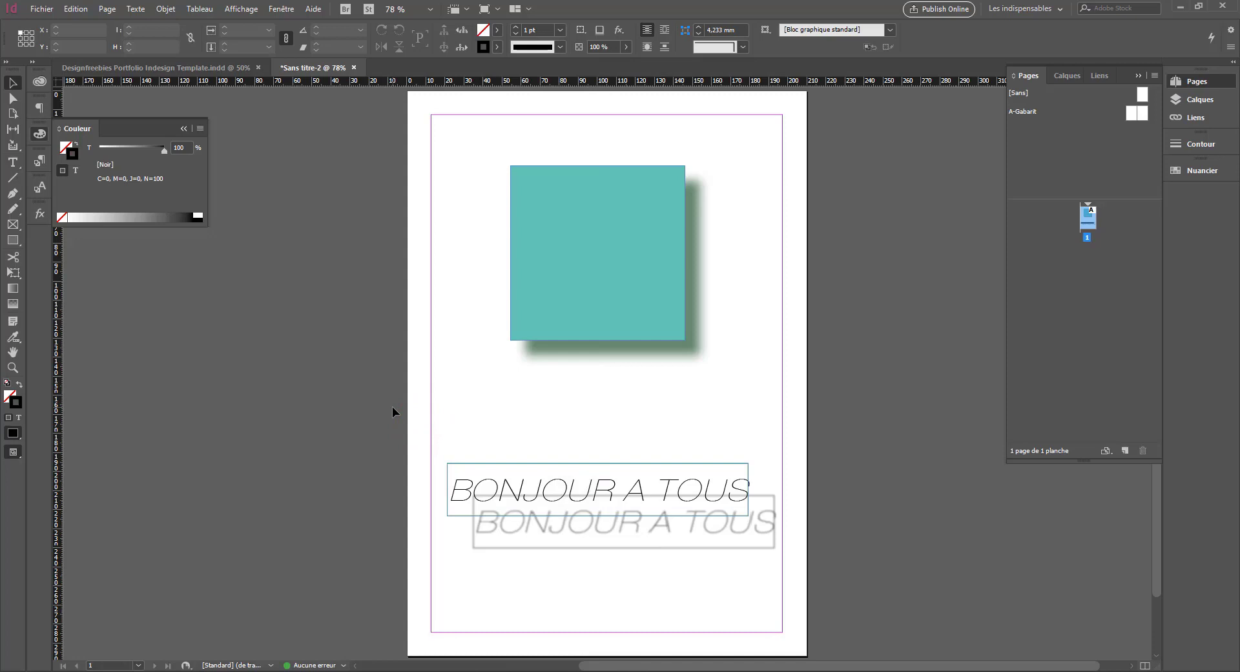